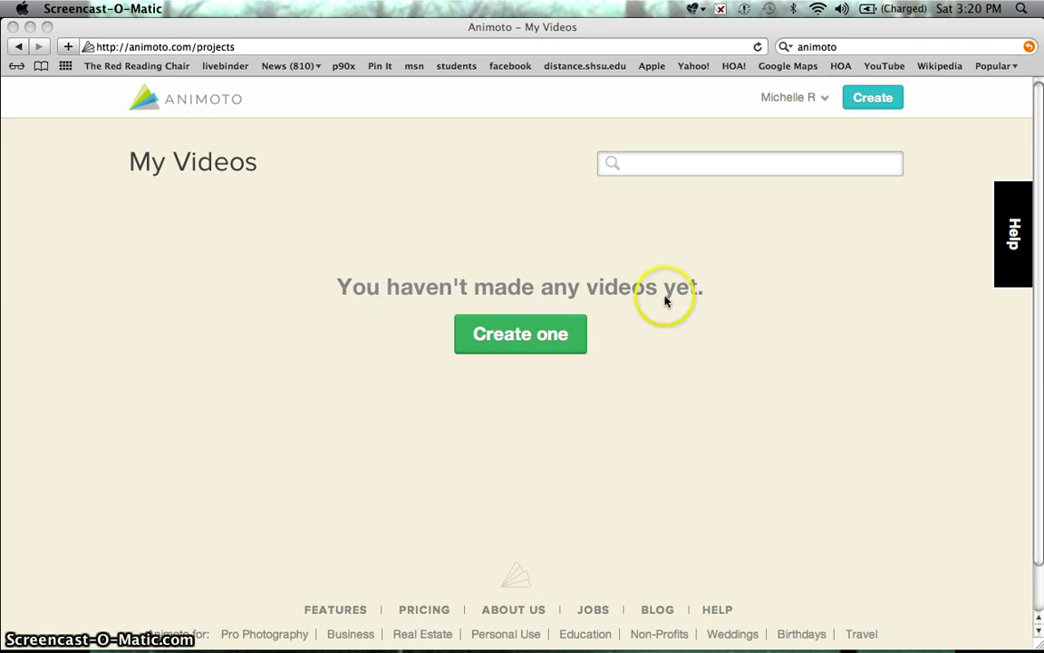
Bring the Safari window showing Animoto's empty My Videos page into focus
click(523, 336)
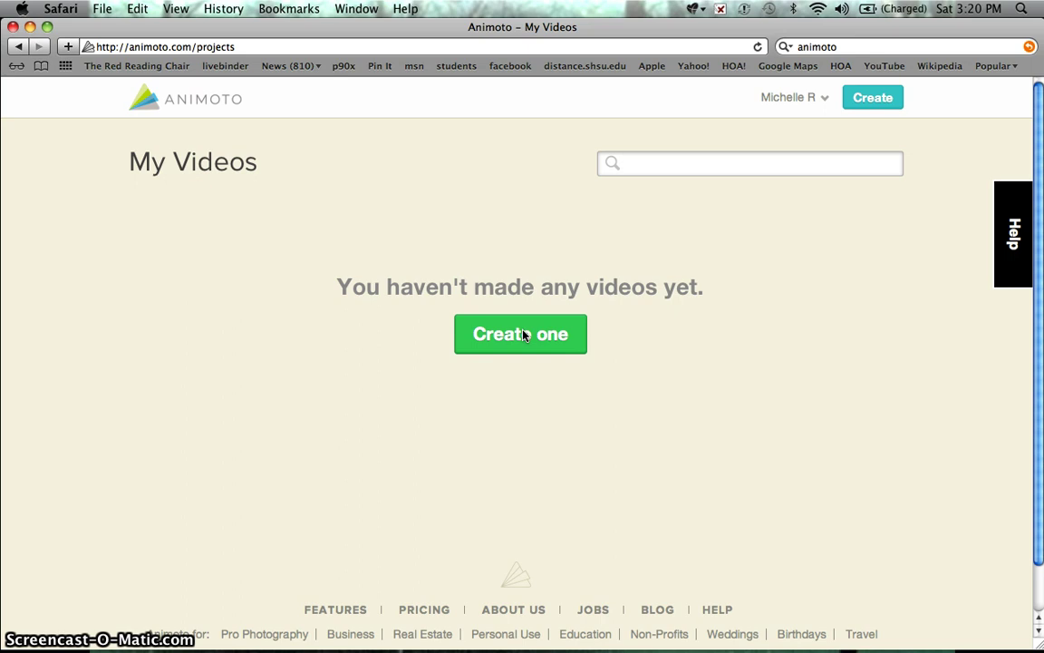
Start a new video and preview the Coming Up Roses, Infinite Collage and Inferno styles
click(524, 335)
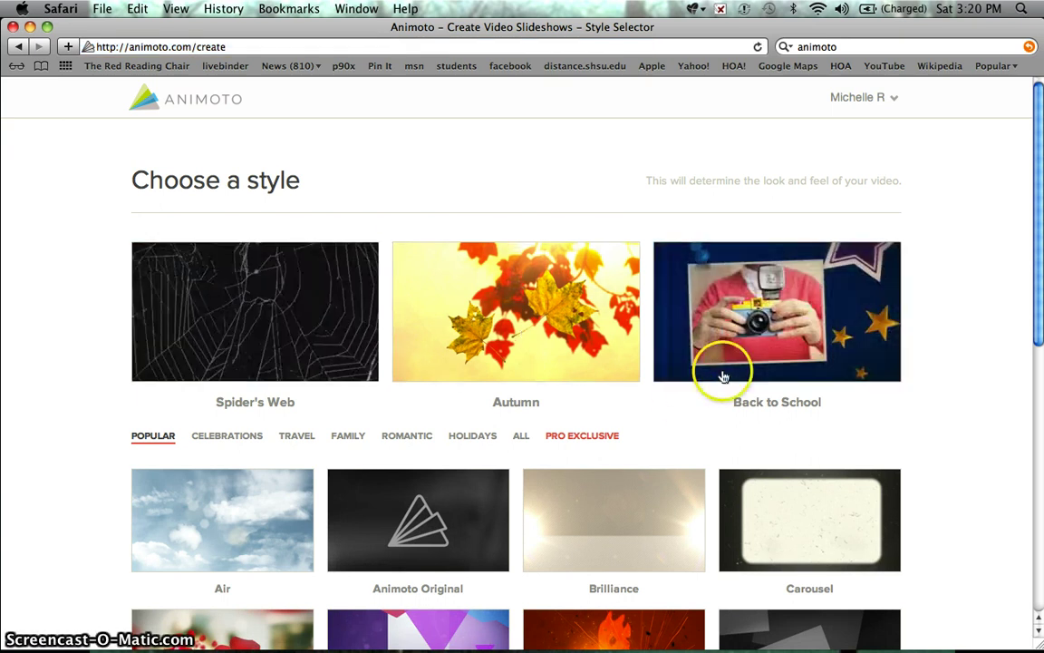
scroll(201, 526, down, 3)
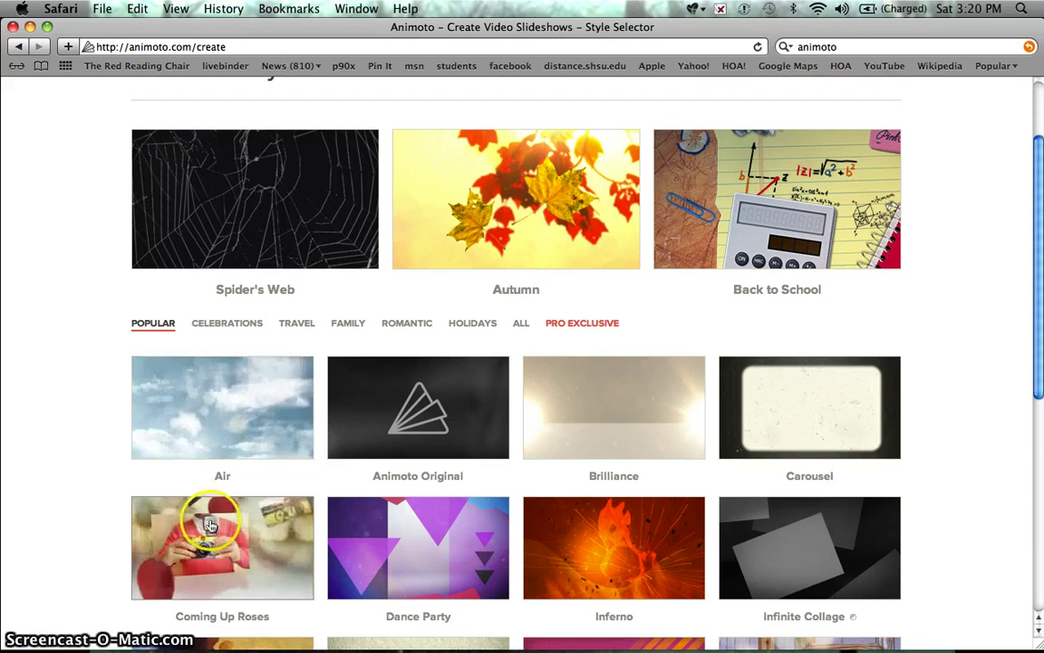
click(215, 526)
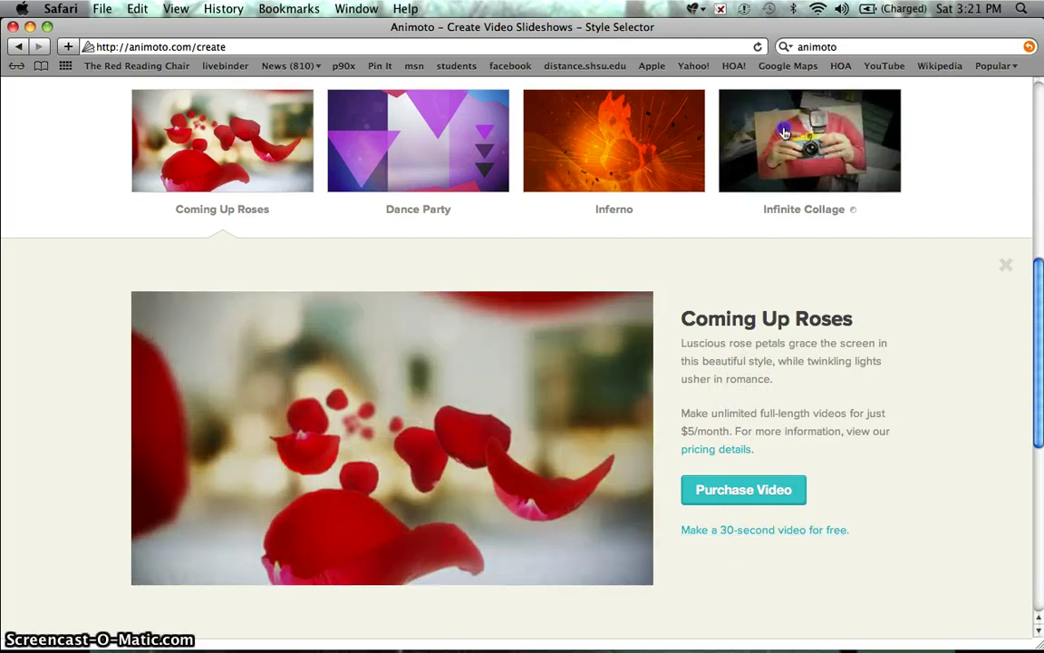
click(785, 133)
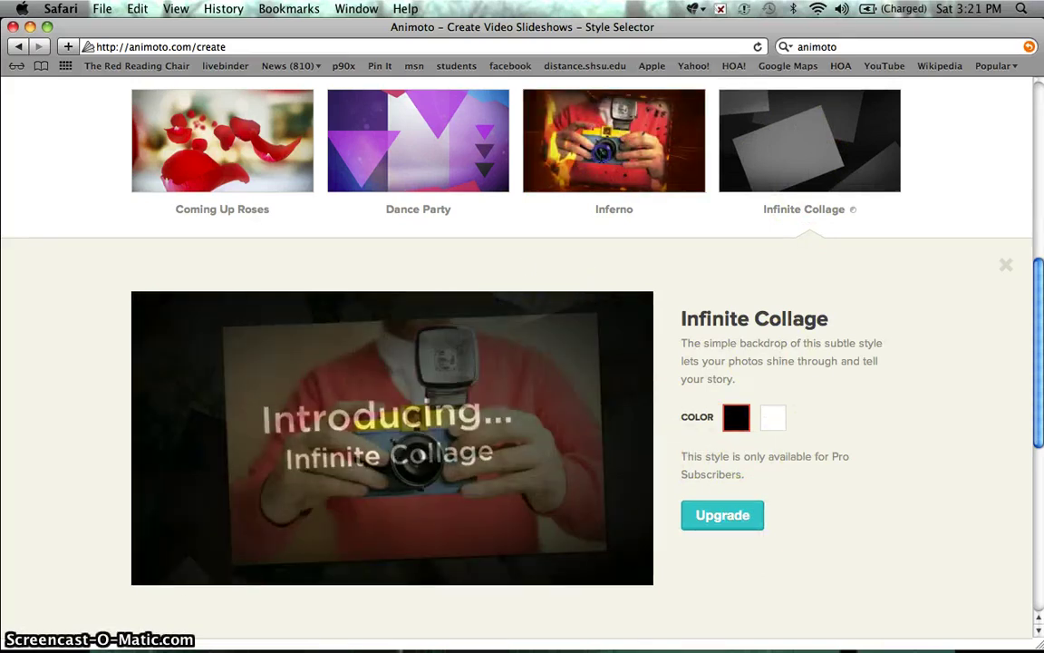
click(601, 156)
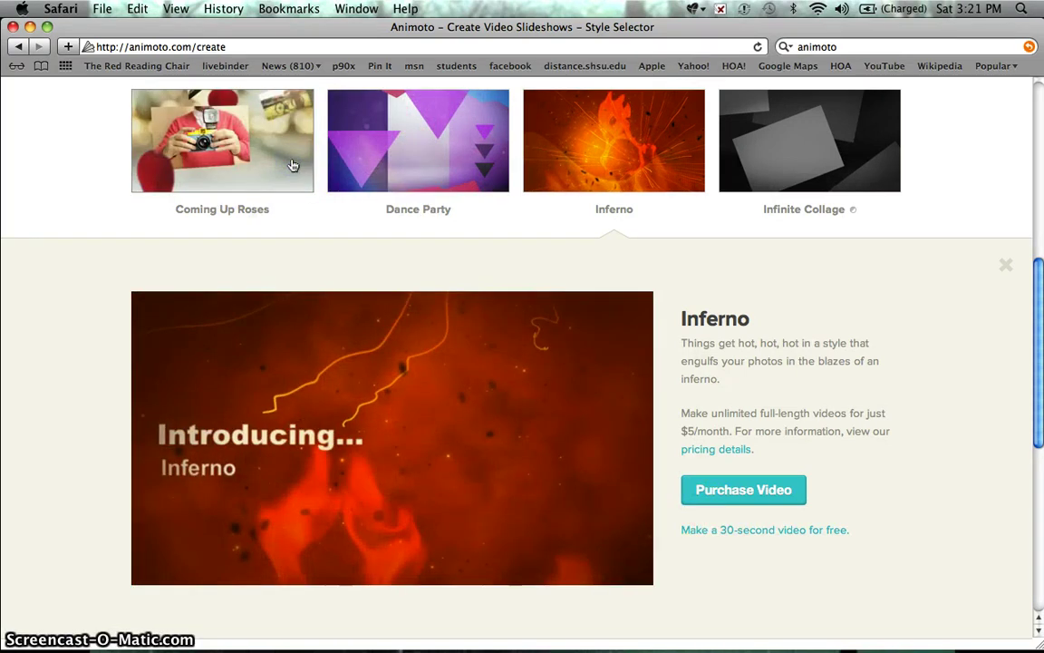
click(292, 165)
Pick The Future style and make a free 30-second video with it
scroll(102, 218, up, 5)
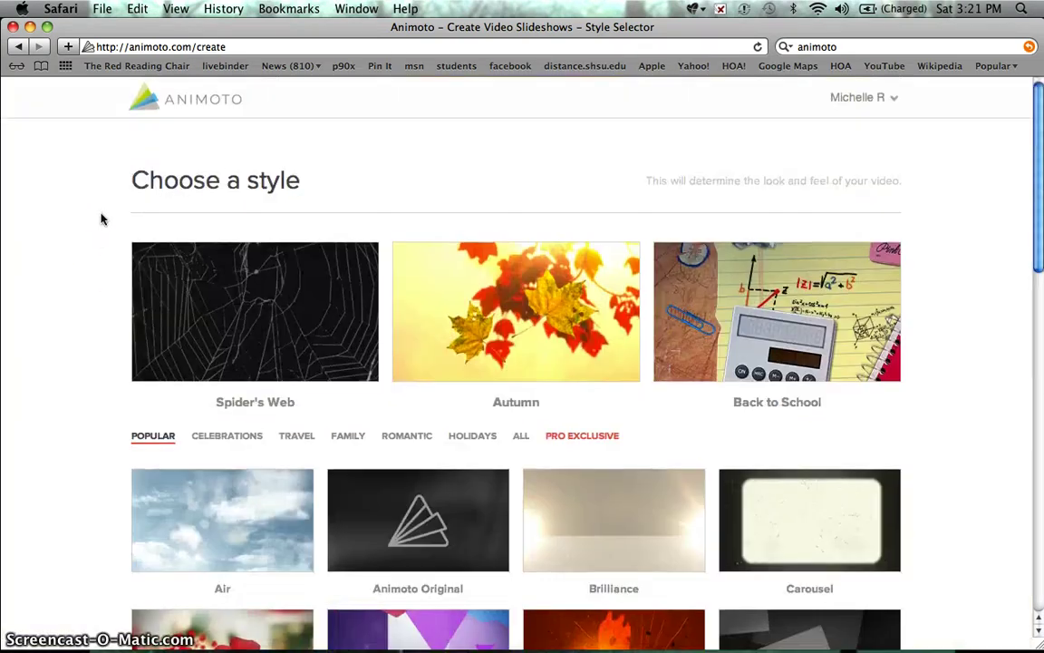
scroll(102, 219, down, 10)
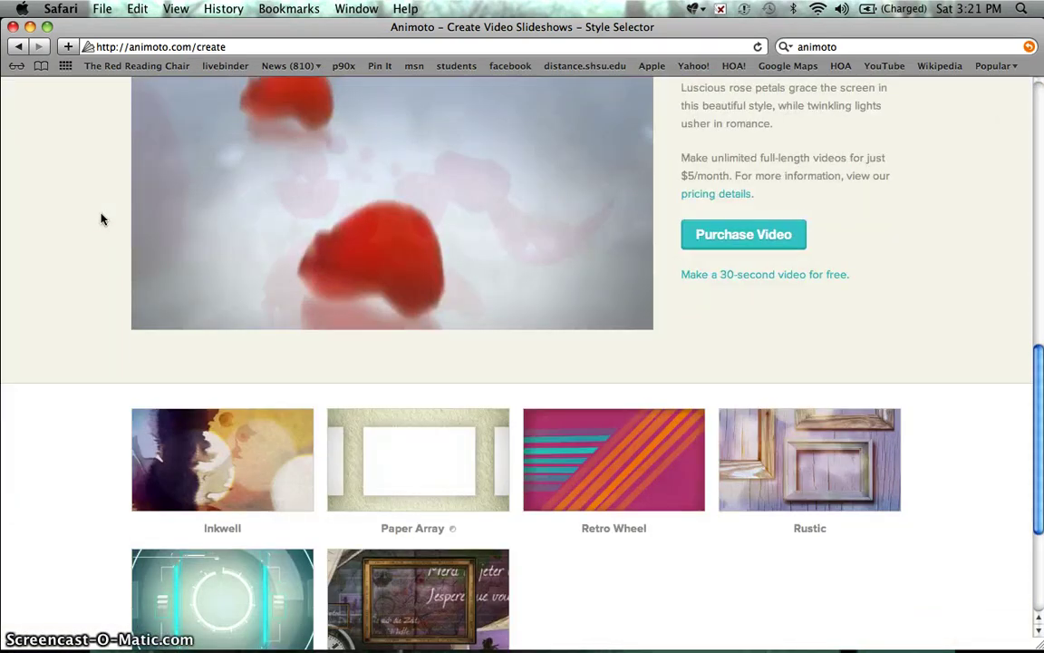
scroll(102, 218, down, 3)
click(217, 350)
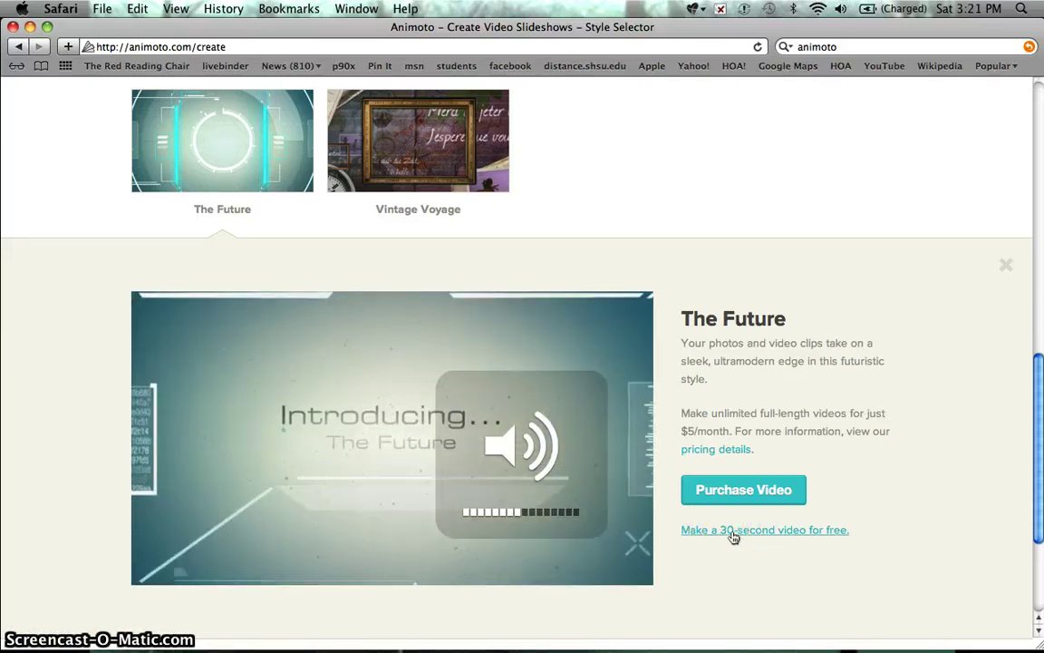
click(731, 536)
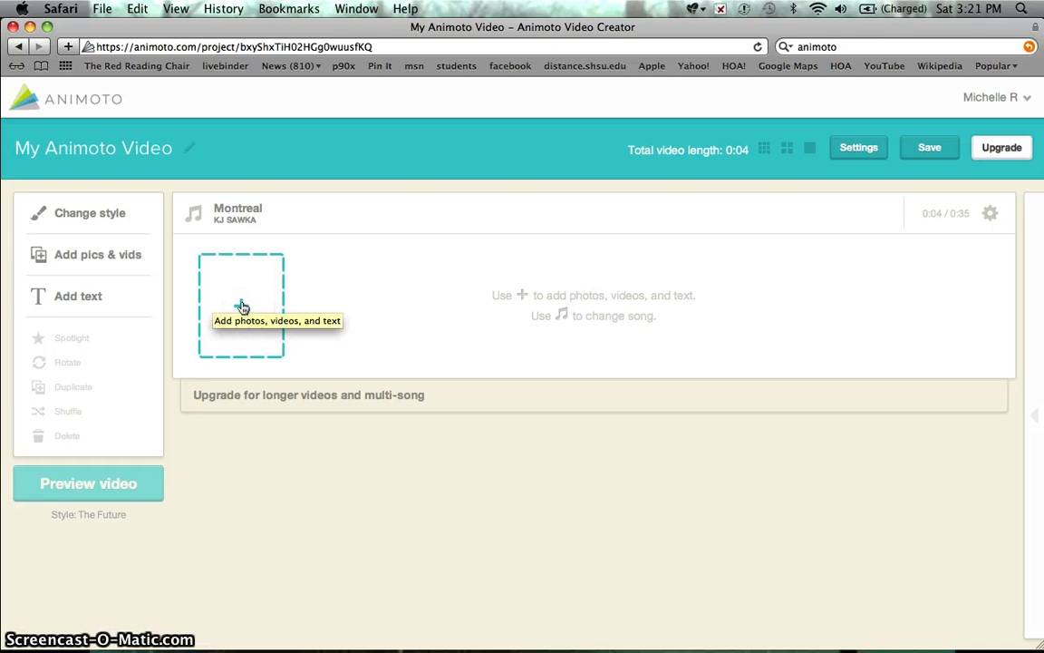
From the empty '+' slot, bring up the Add pictures and videos dialog
click(242, 306)
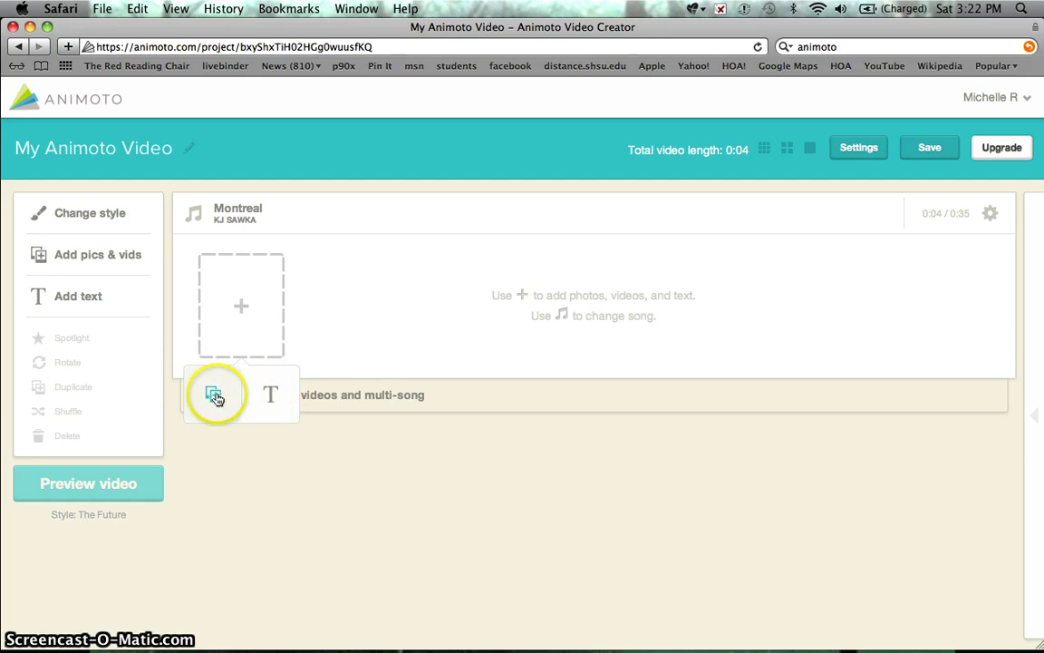
click(215, 396)
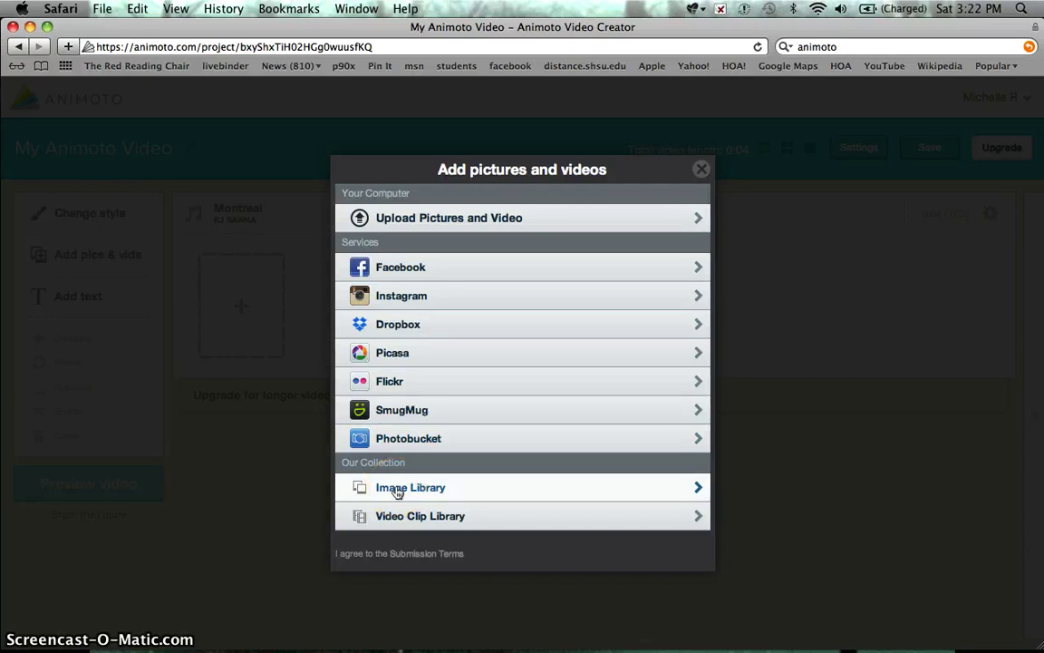
Upload the mockingjay image from the portfolio folder as the first slide
click(408, 216)
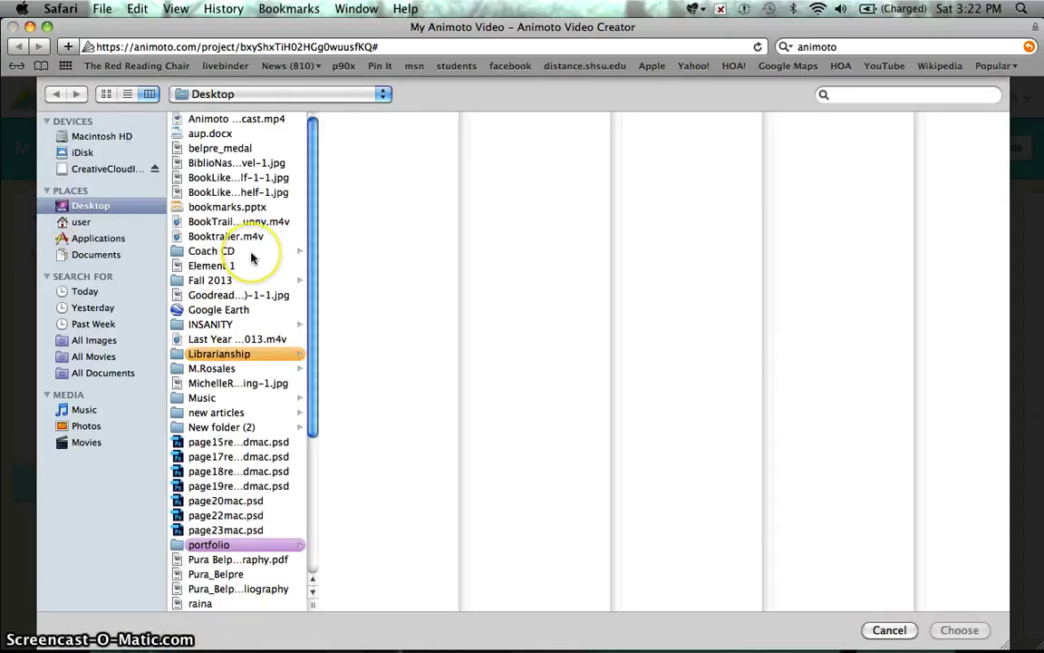
scroll(252, 259, down, 5)
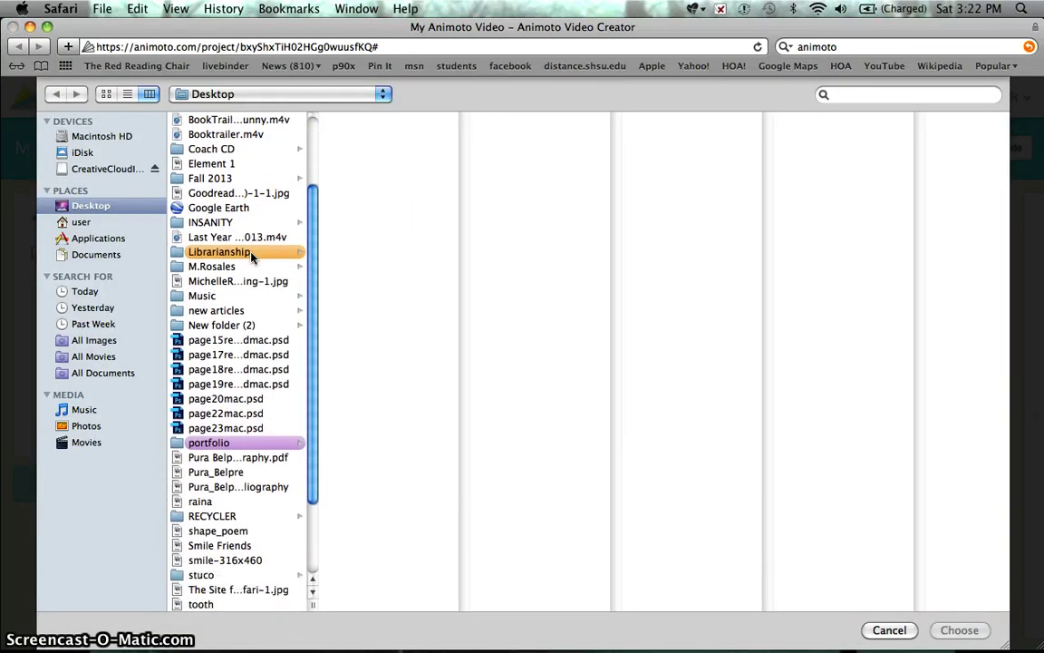
scroll(251, 258, down, 3)
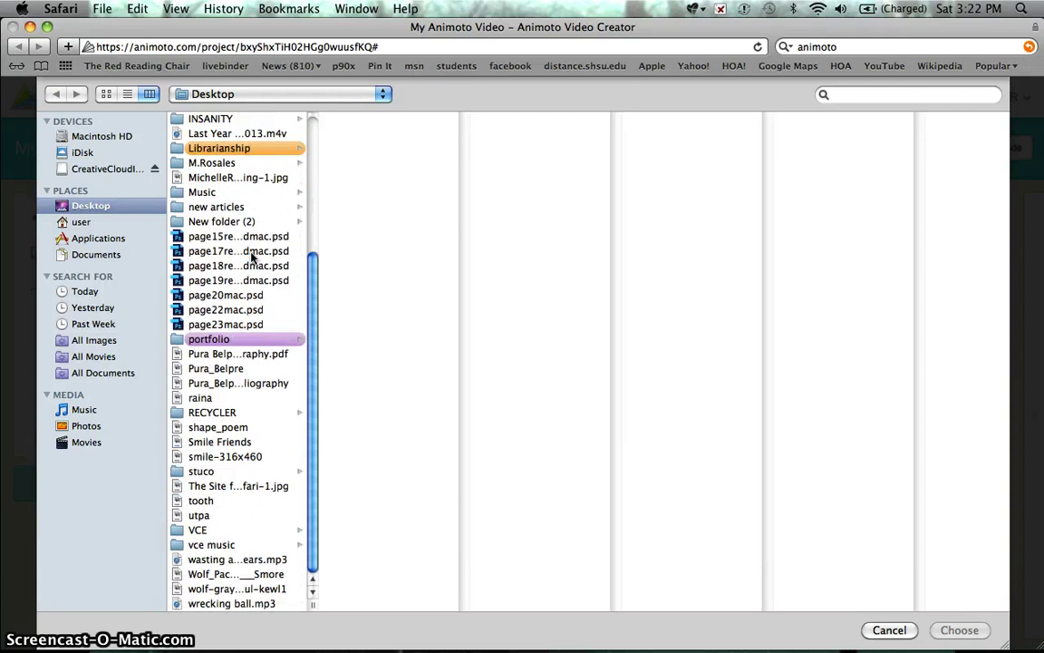
click(221, 339)
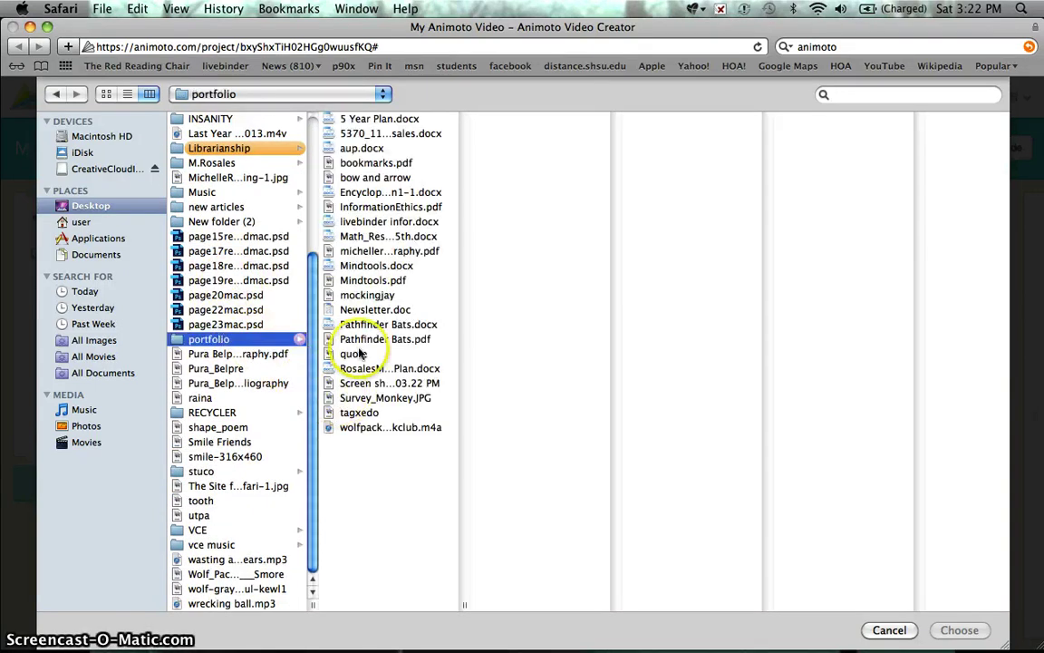
click(368, 295)
click(959, 630)
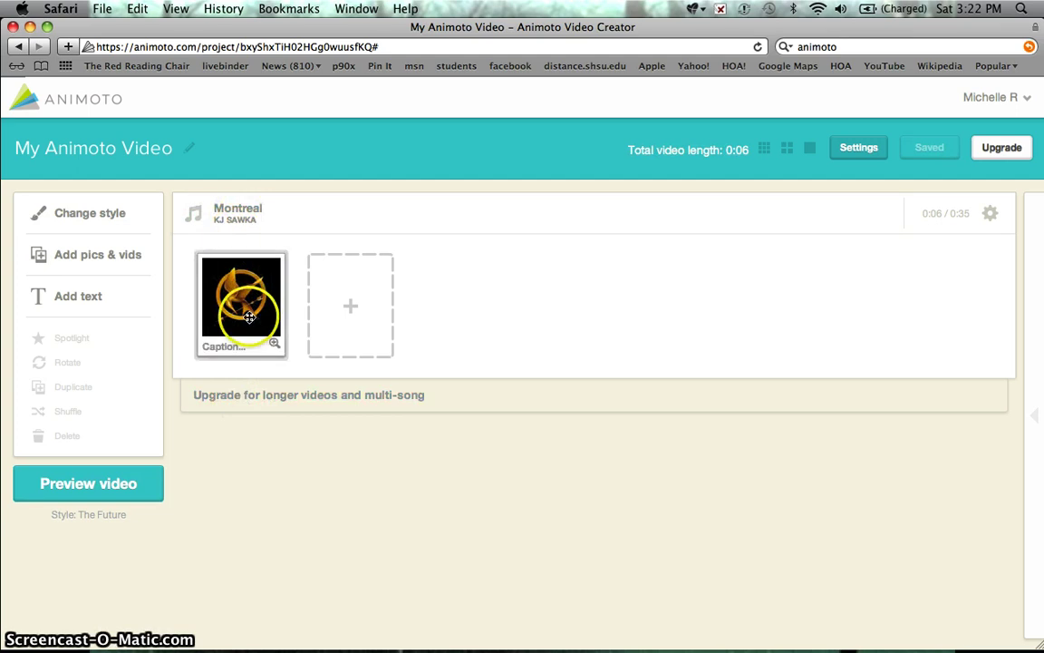
Add a text slide titled 'The last installment in the trilogy...' after the mockingjay image
click(351, 304)
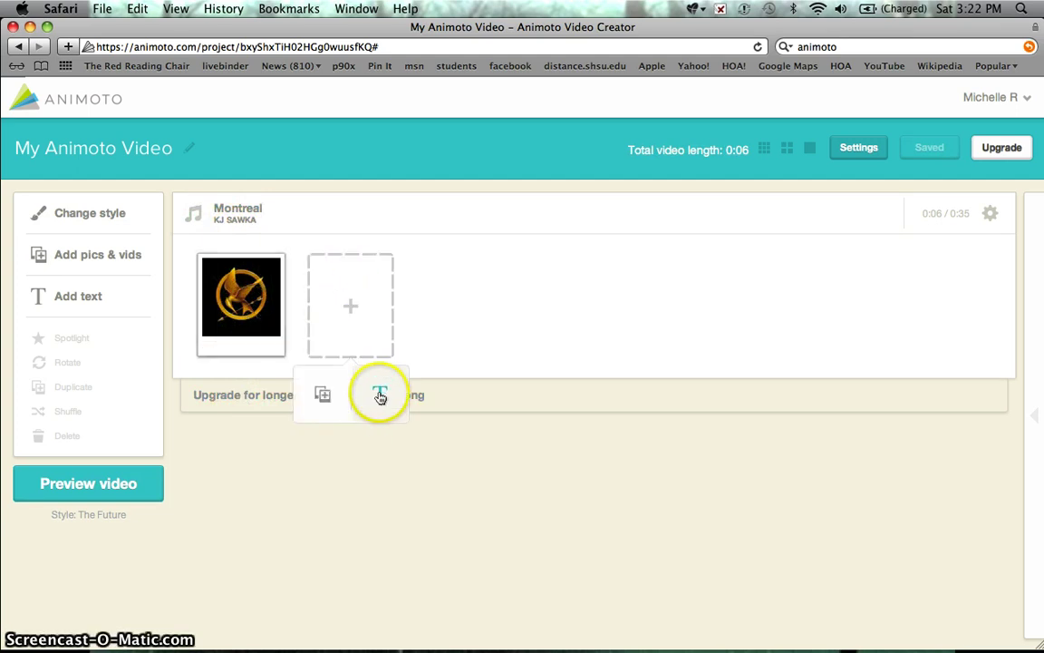
click(381, 403)
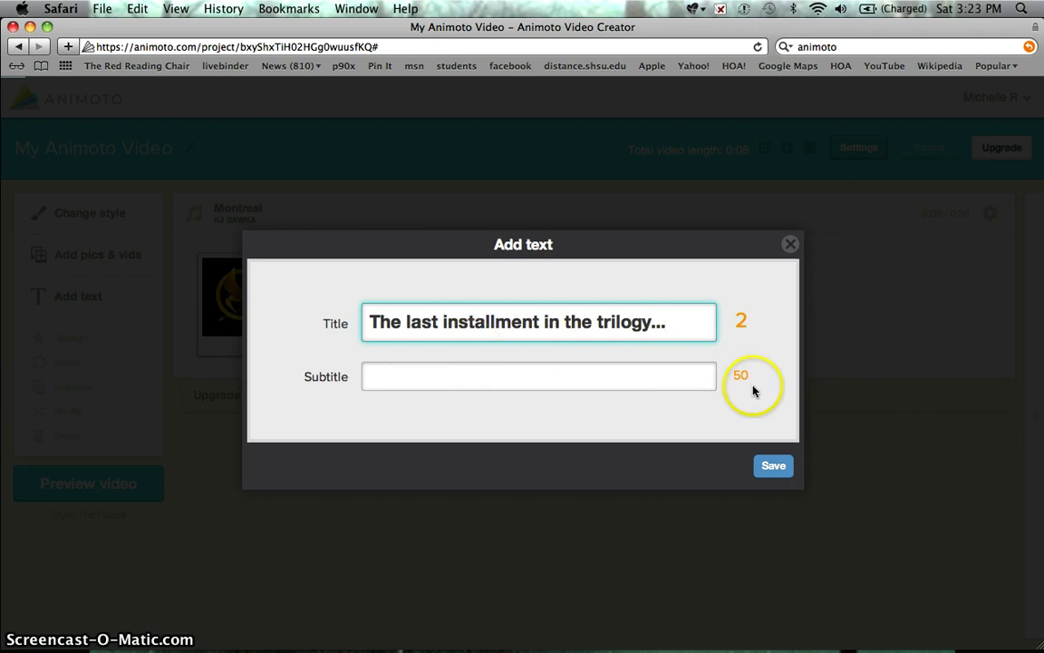
click(774, 467)
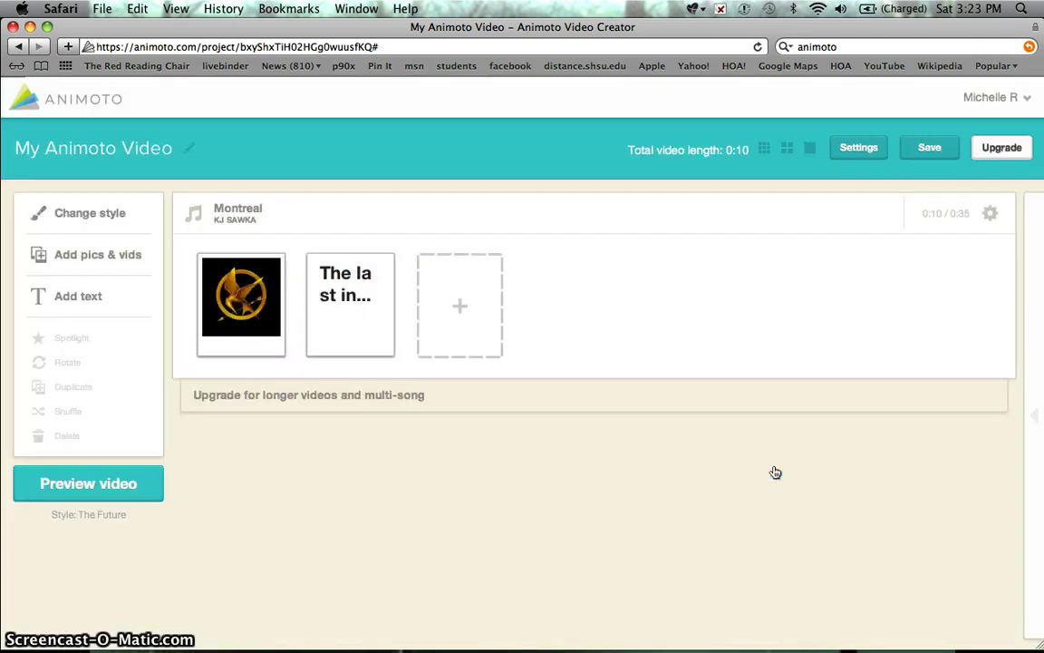
Add the sunset picture from the Image Library's Nature collection as the third slide
click(461, 311)
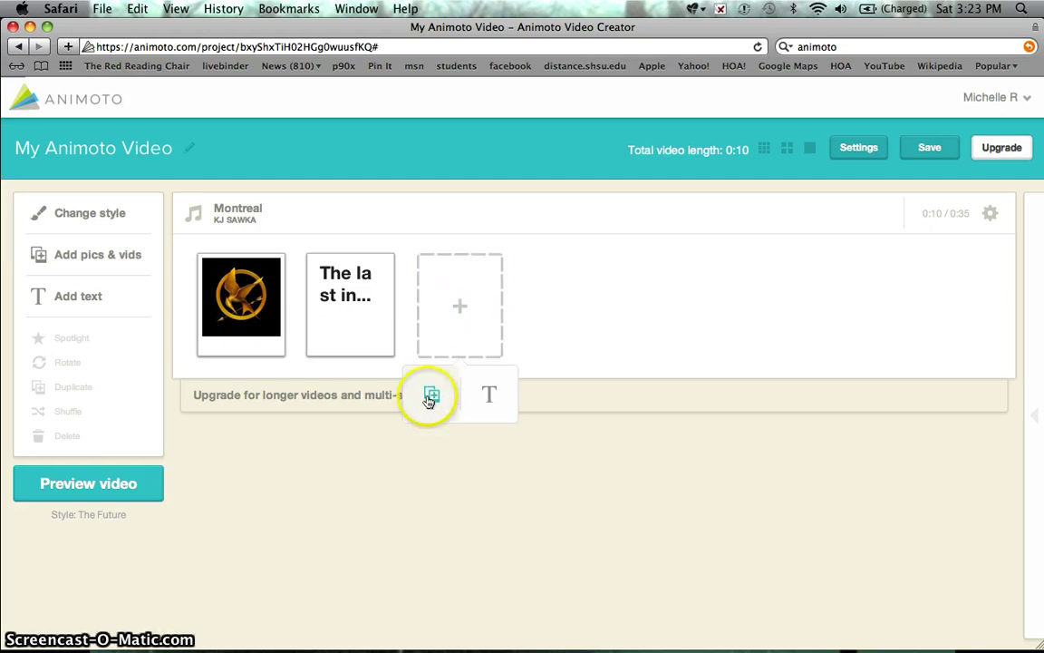
click(431, 399)
click(427, 482)
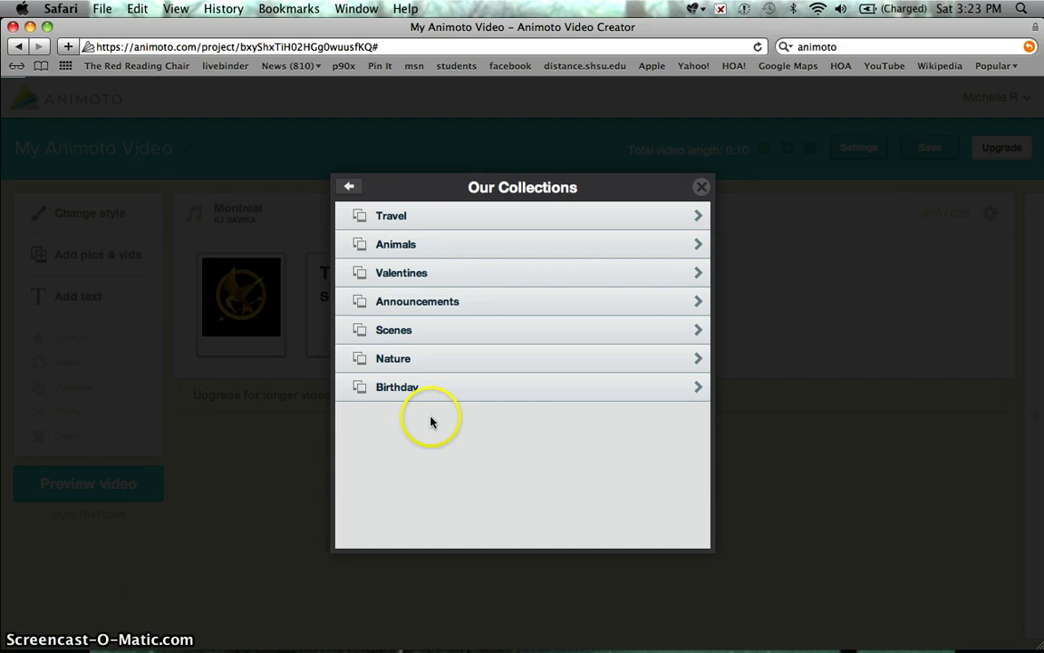
click(396, 358)
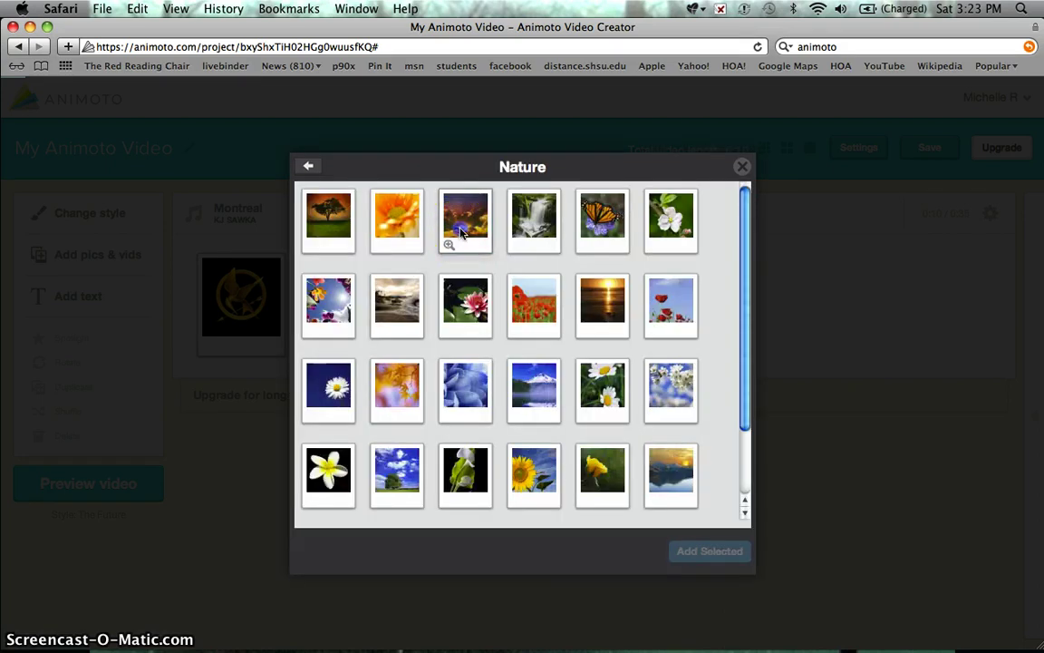
click(461, 233)
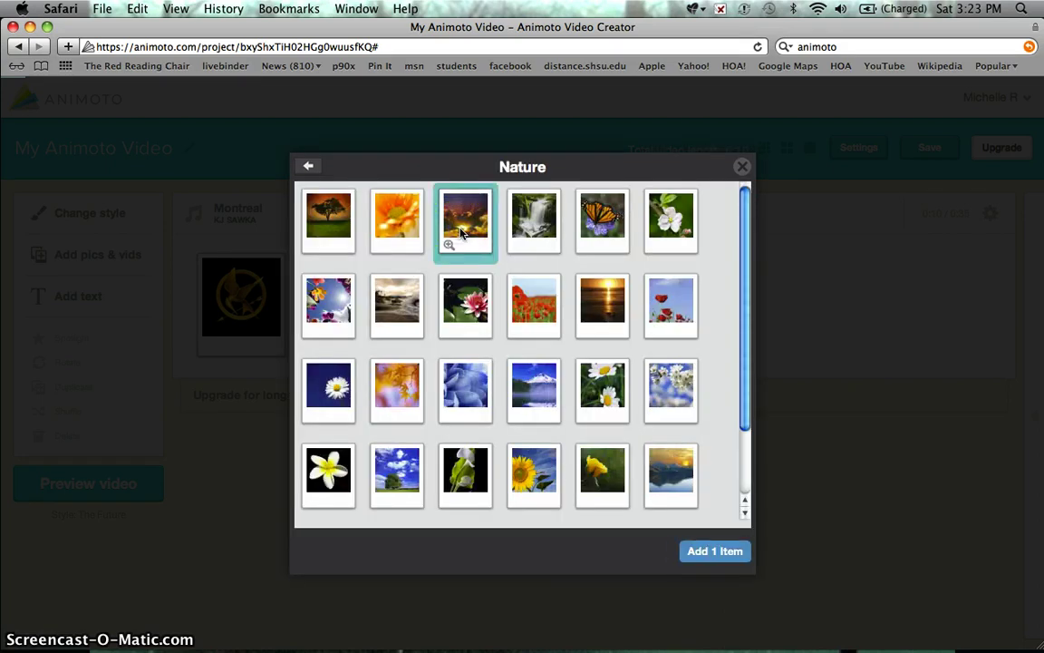
click(701, 553)
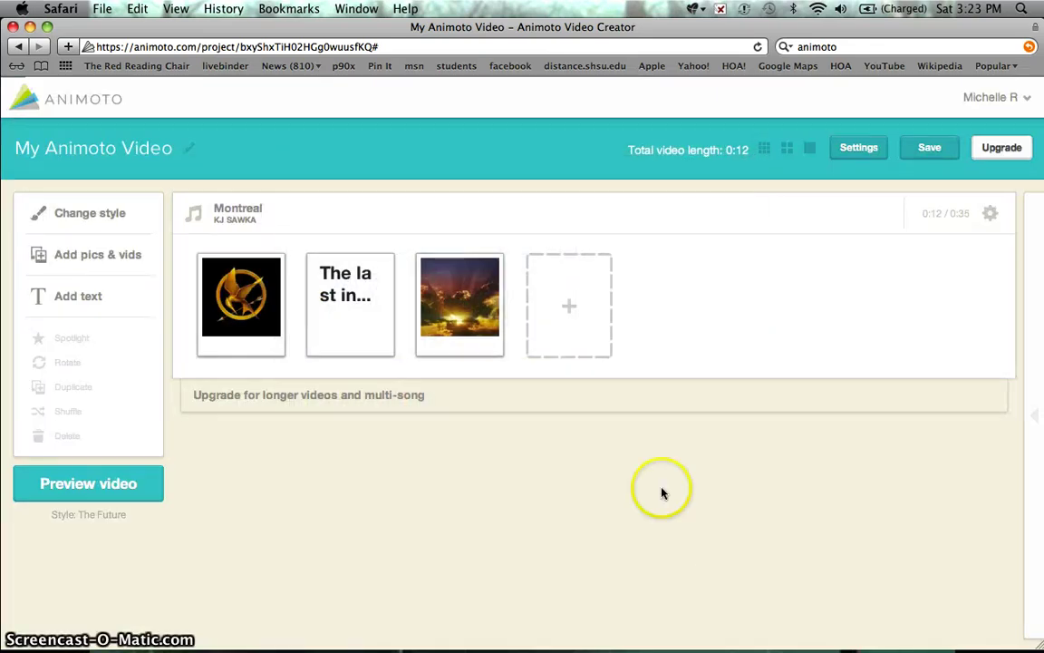
Add a text slide 'A new day is here.' with subtitle 'District 12 is no more...'
click(569, 306)
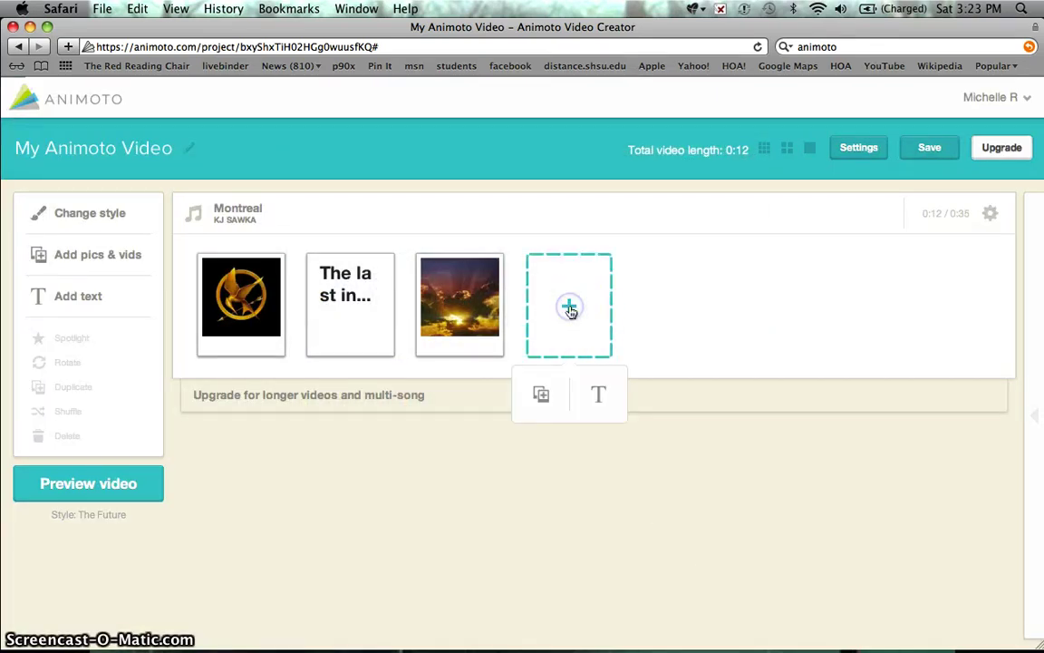
click(601, 399)
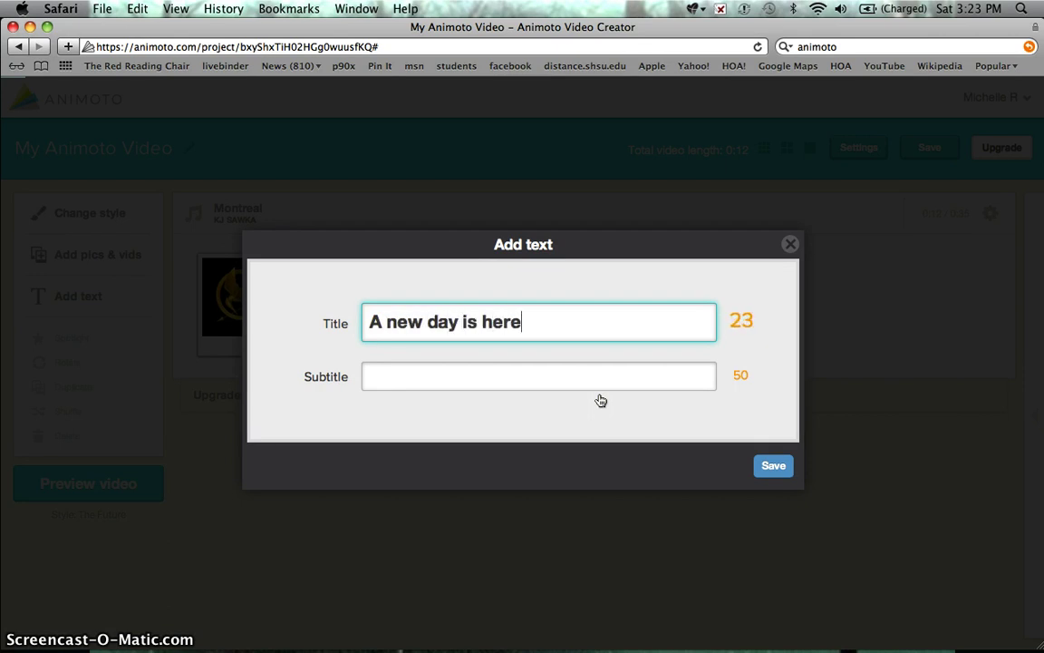
click(543, 380)
text(District 12 is no more...)
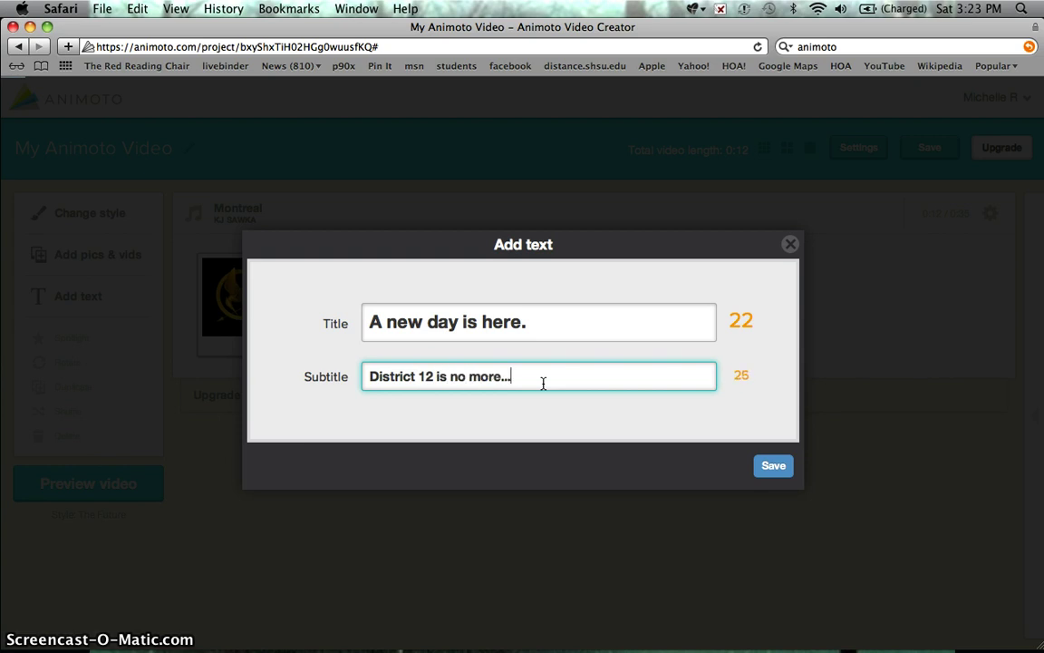
click(772, 465)
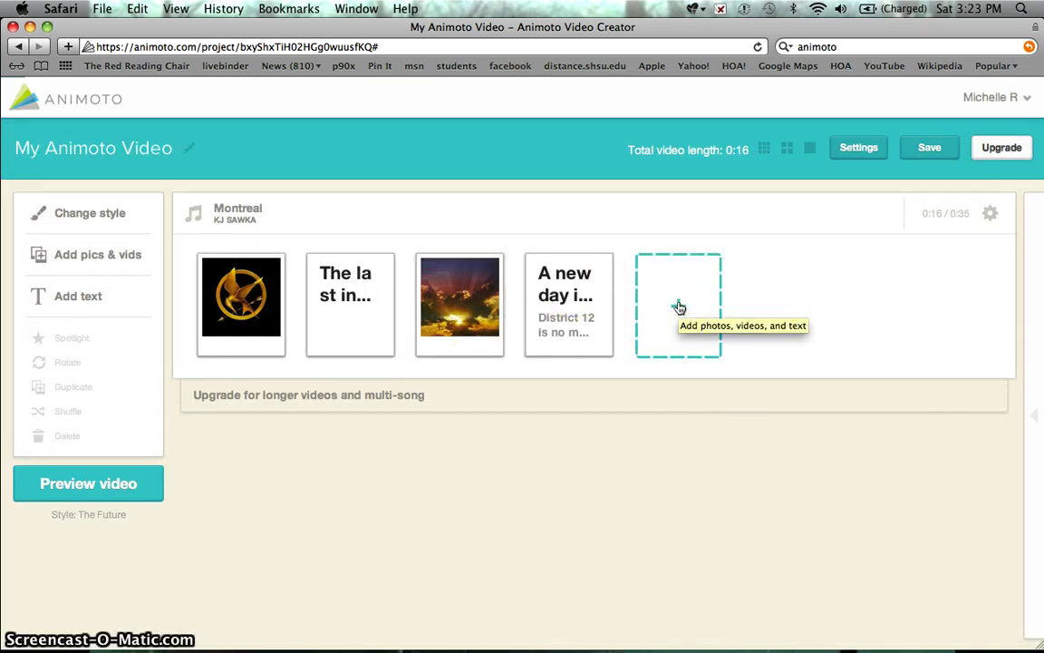
Upload the tagxedo mockingjay-pin image from the portfolio folder as the fifth slide
click(678, 308)
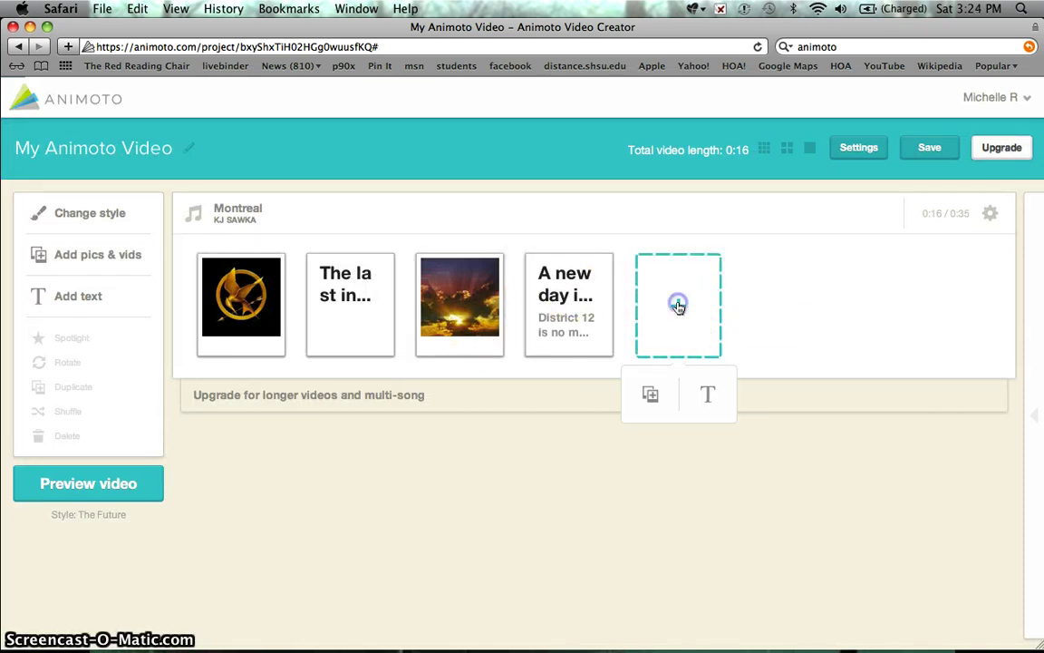
click(652, 394)
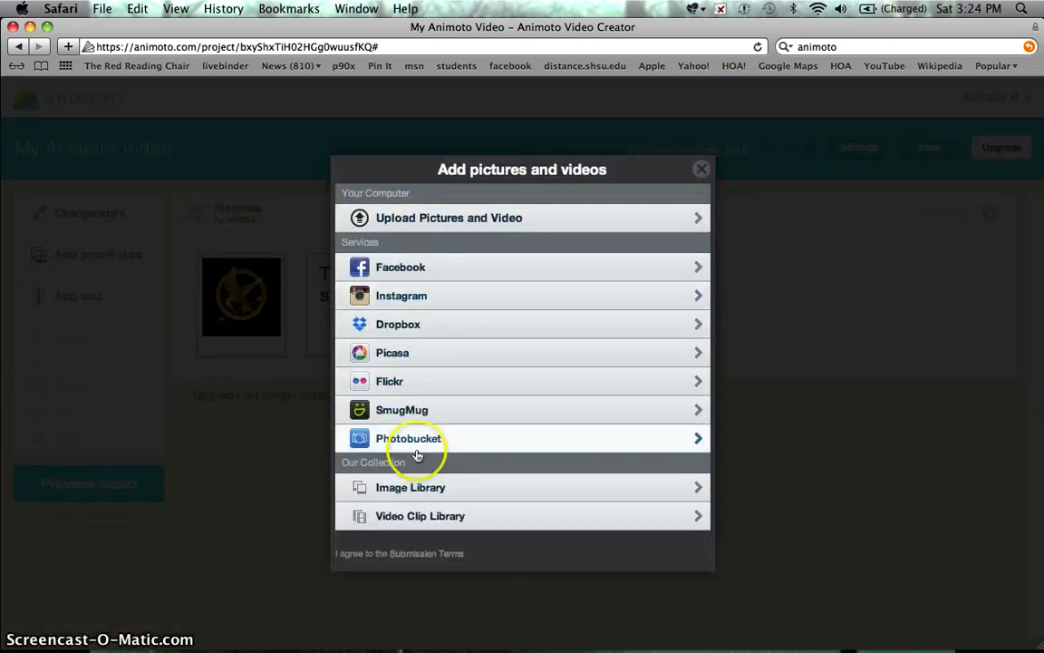
click(428, 221)
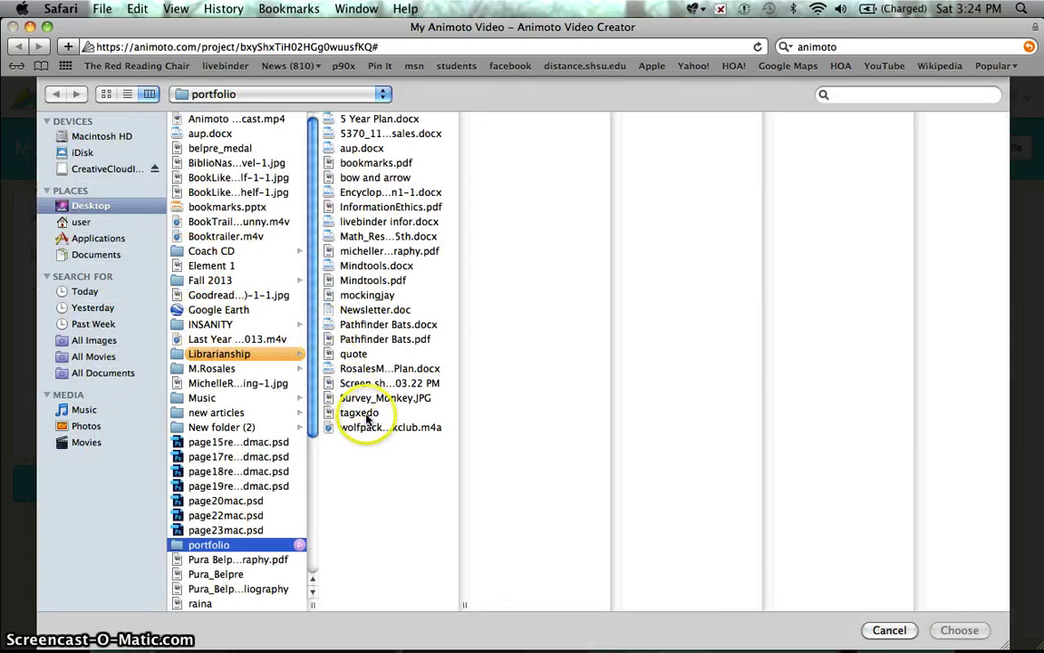
click(360, 413)
click(972, 629)
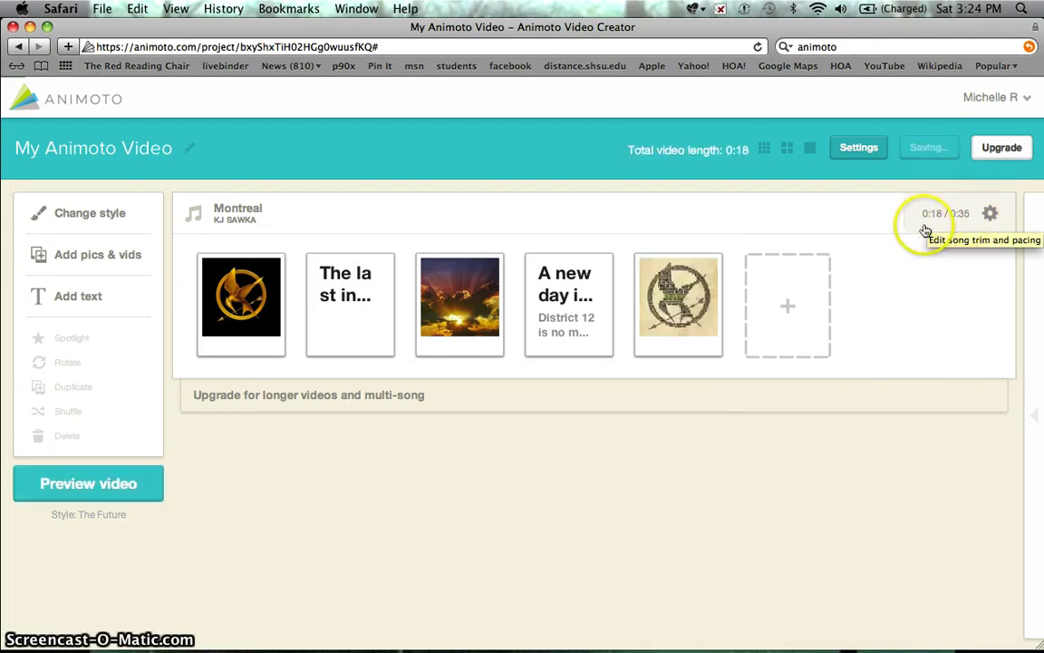
Add a closing text slide titled 'Can one girl save them all?'
click(788, 310)
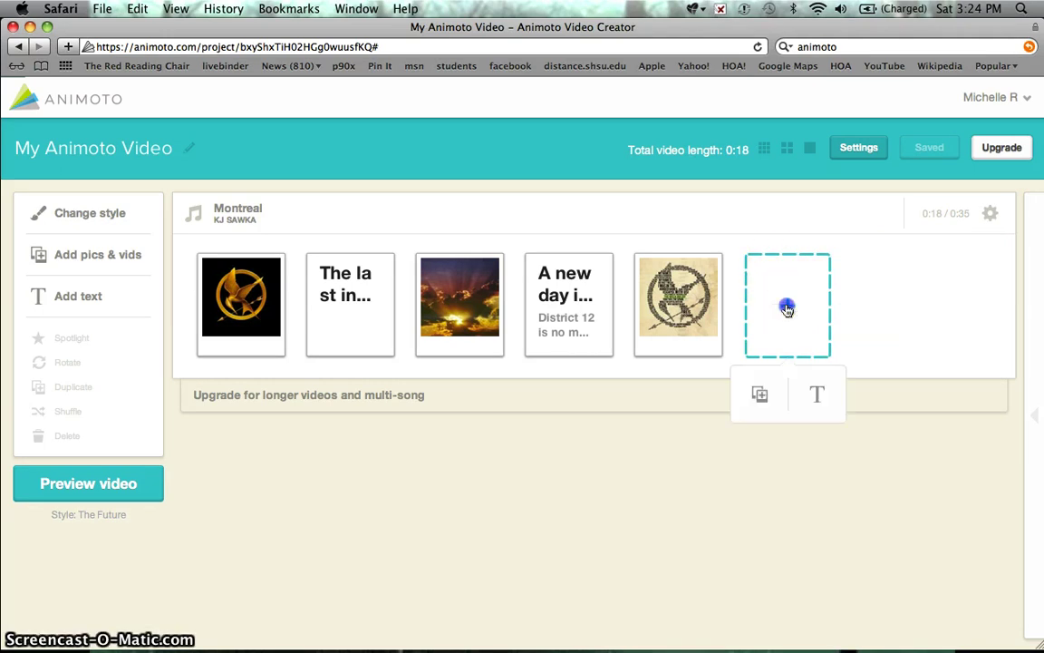
click(814, 395)
text(C)
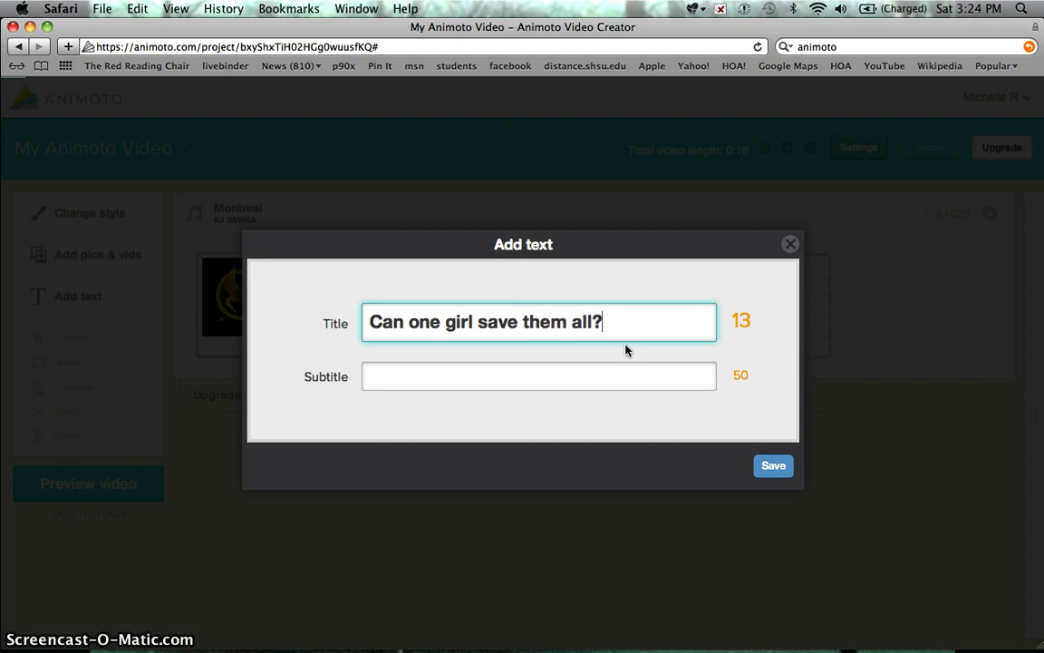
click(775, 466)
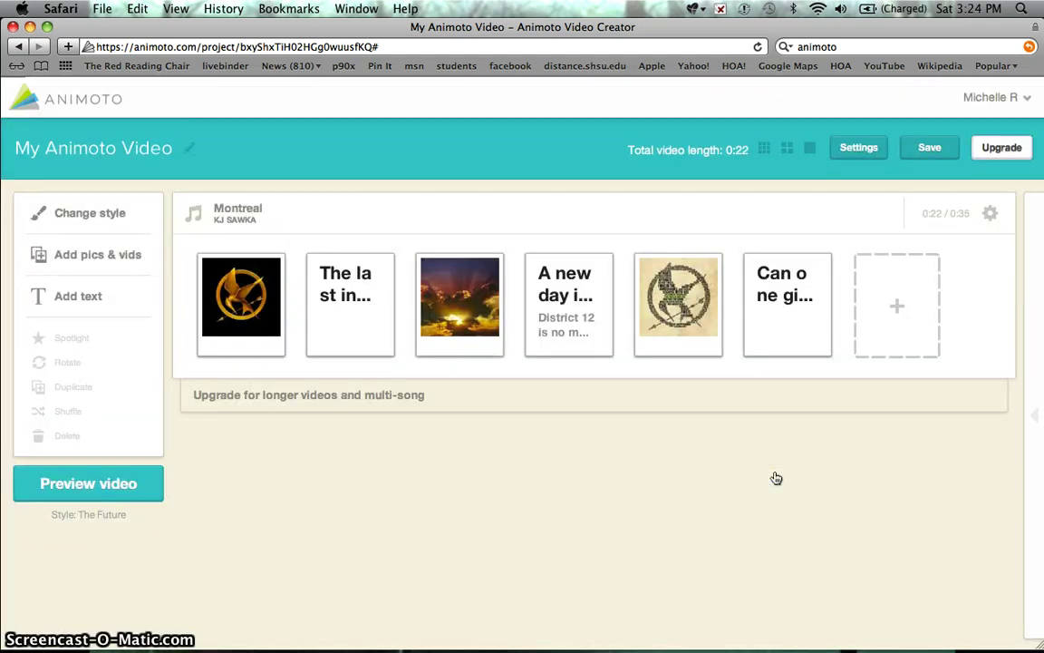
click(231, 213)
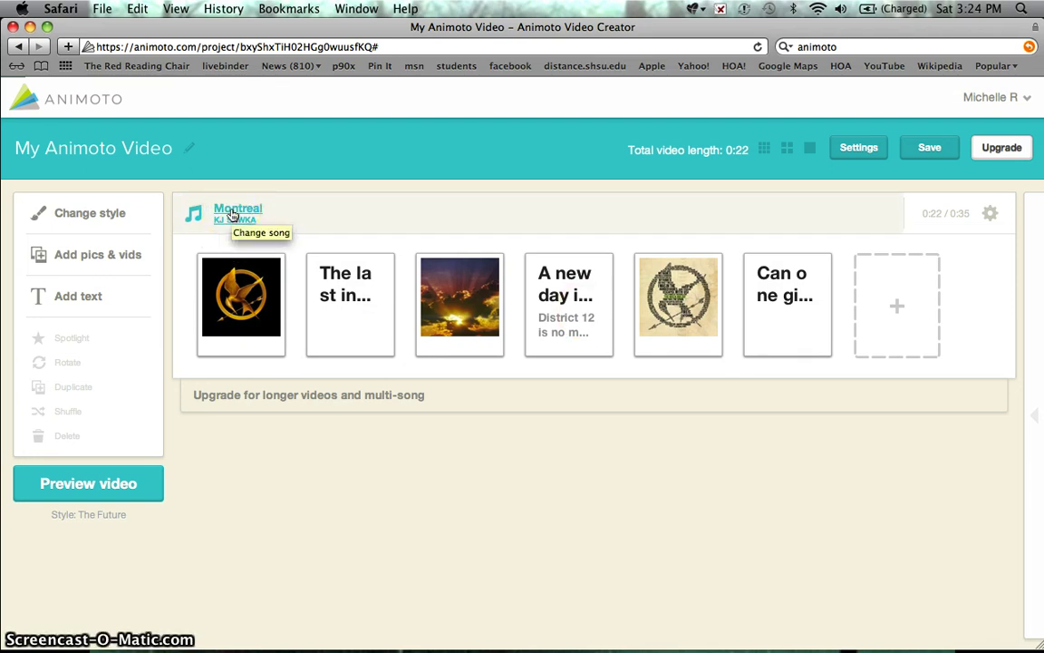
Swap the Montreal song for the instrumental Fly With Me from the Full Music Library
click(233, 213)
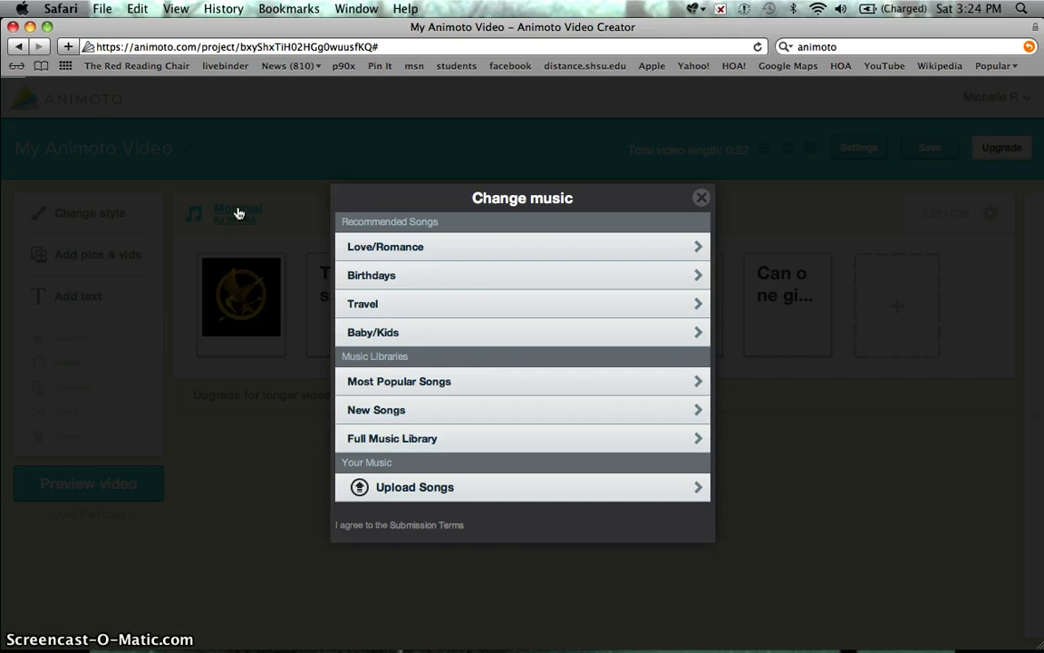
click(402, 437)
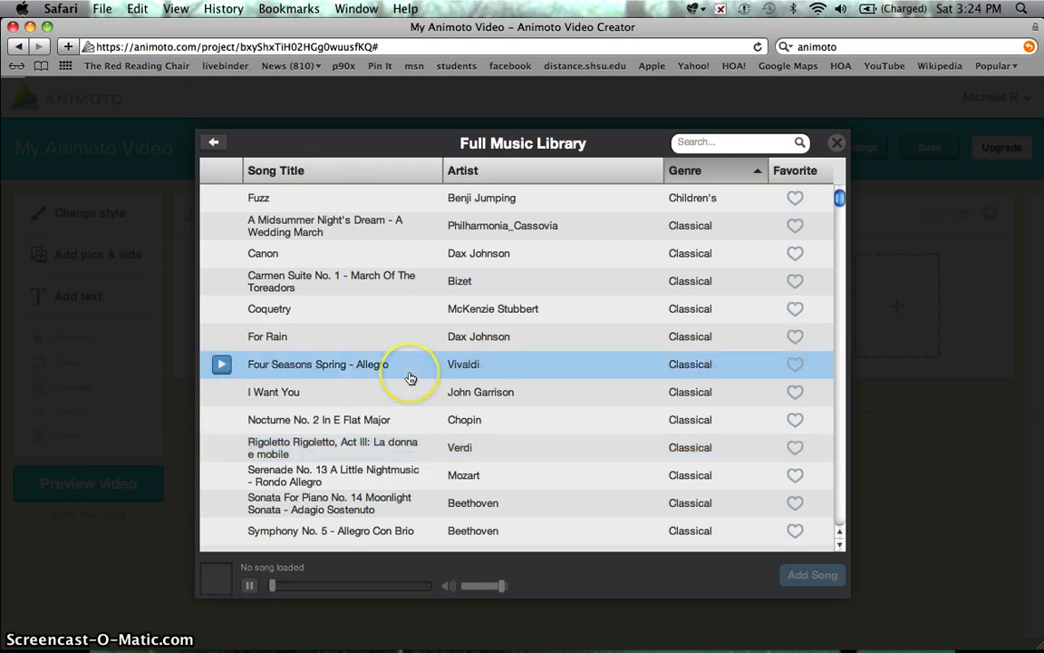
scroll(408, 378, down, 10)
scroll(409, 378, down, 20)
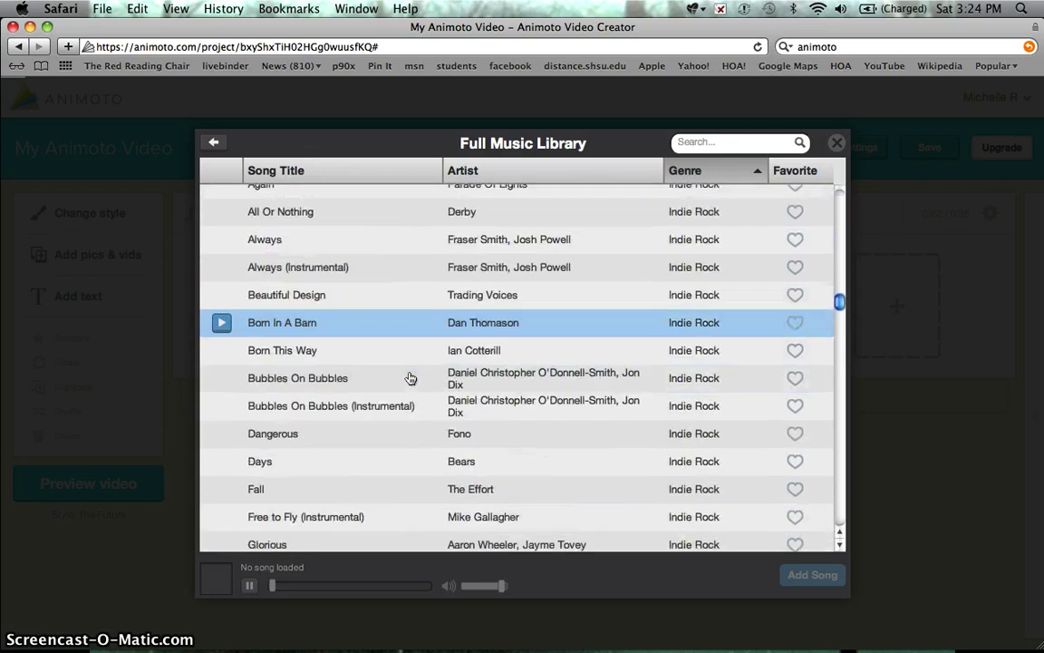
scroll(409, 378, down, 5)
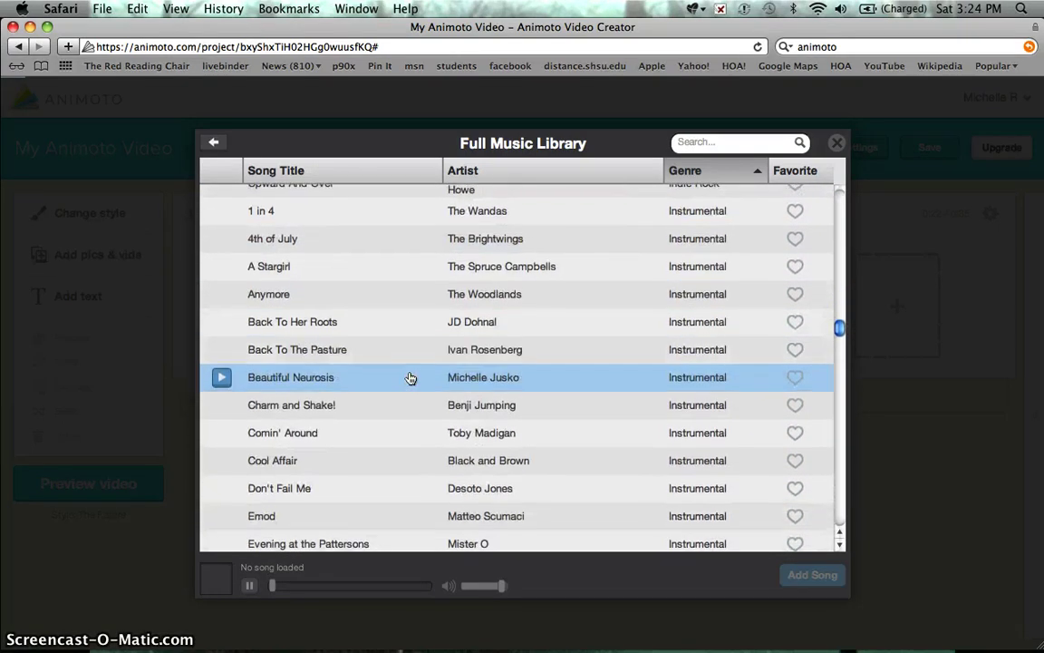
scroll(410, 378, down, 6)
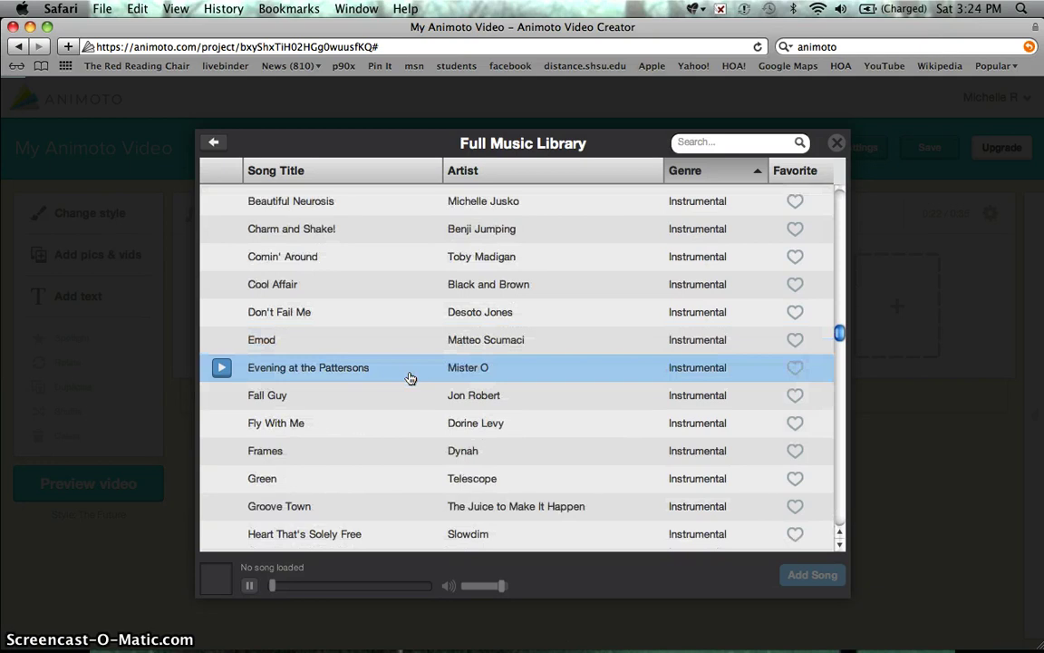
scroll(410, 378, down, 1)
click(222, 409)
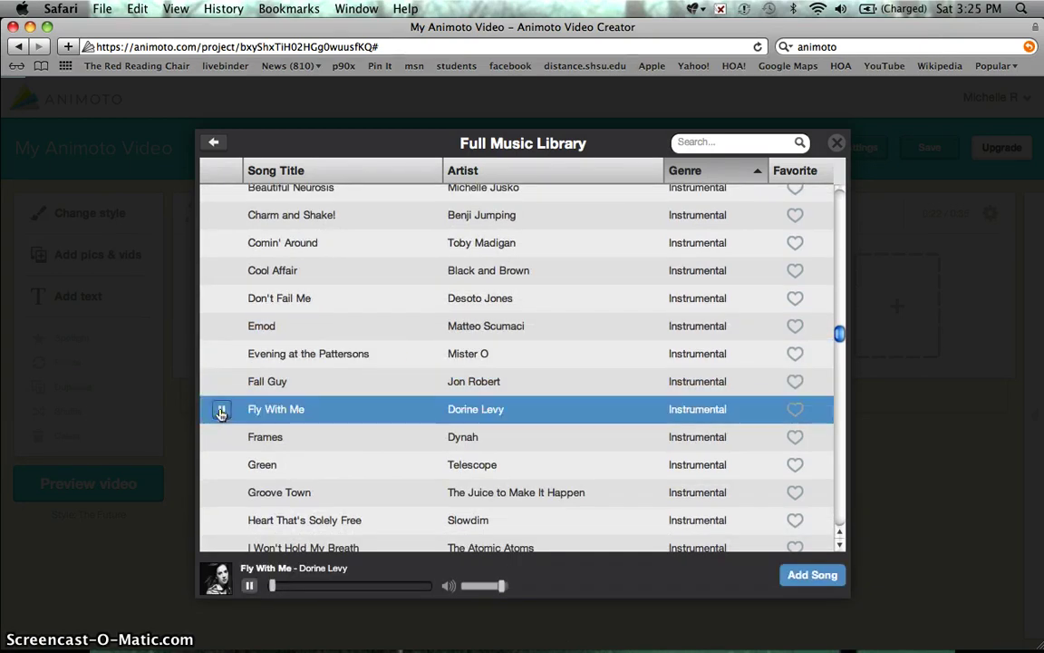
click(221, 413)
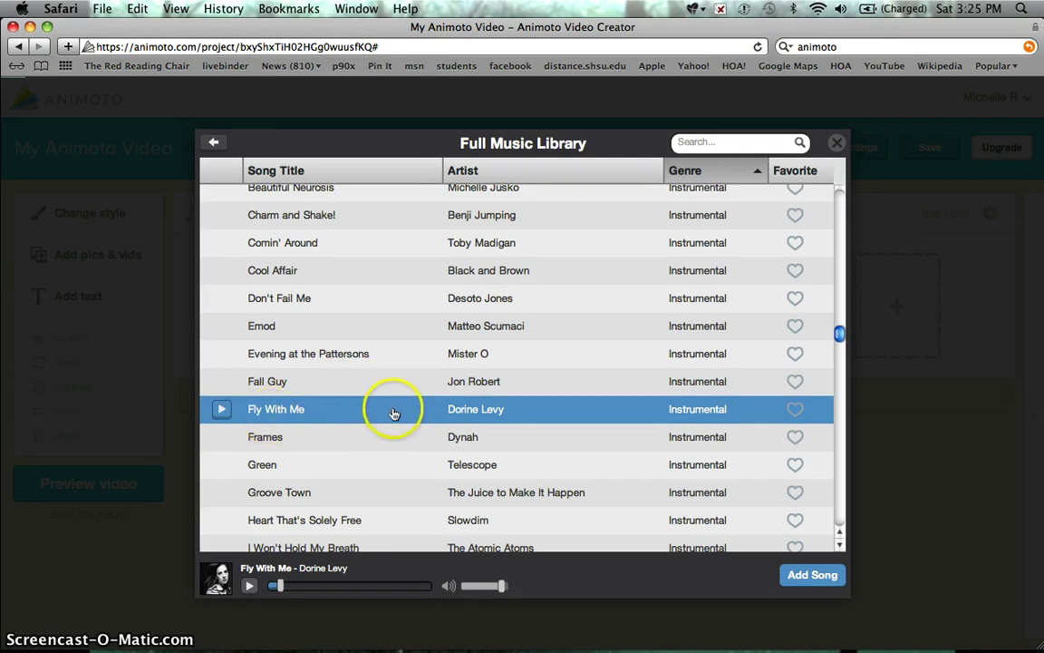
click(818, 581)
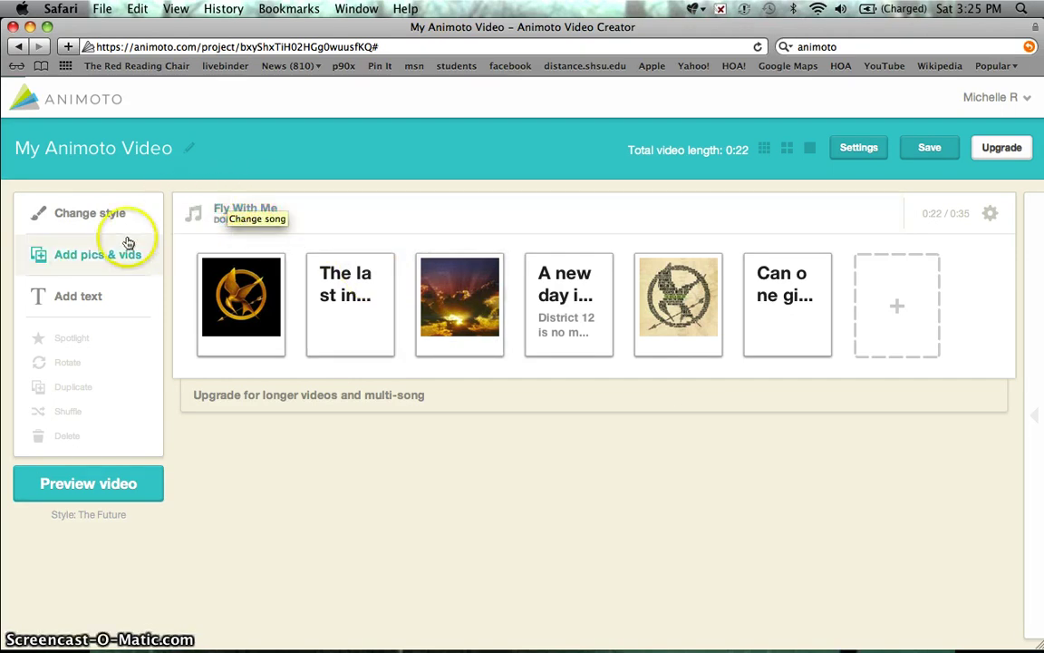
Preview the video, title it 'Mockingjay', and produce the final video
click(78, 488)
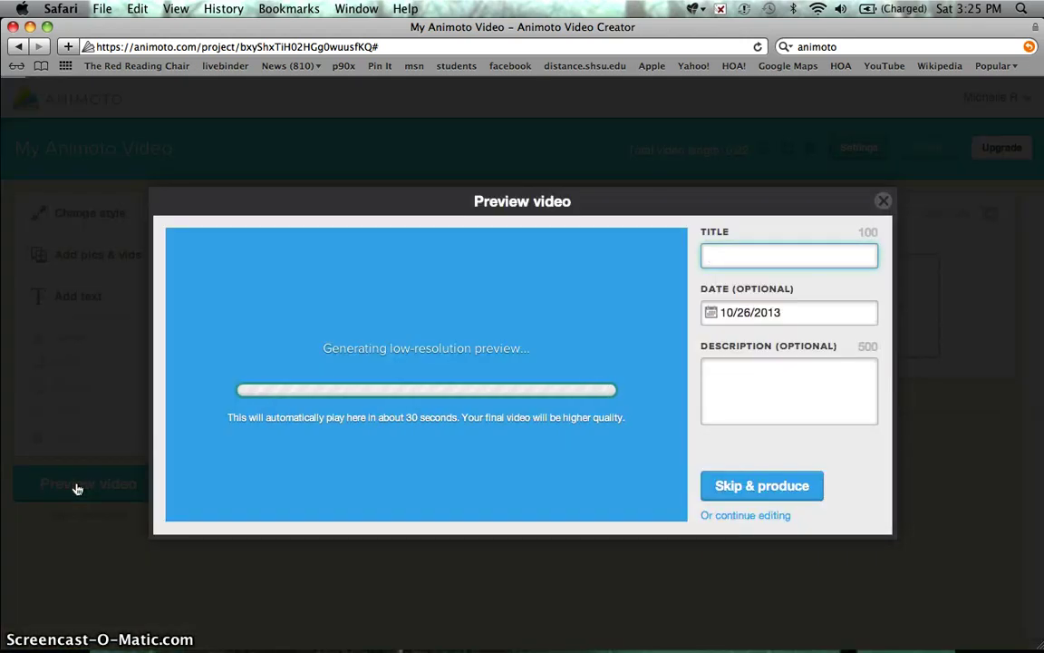
click(245, 567)
text(ngjay)
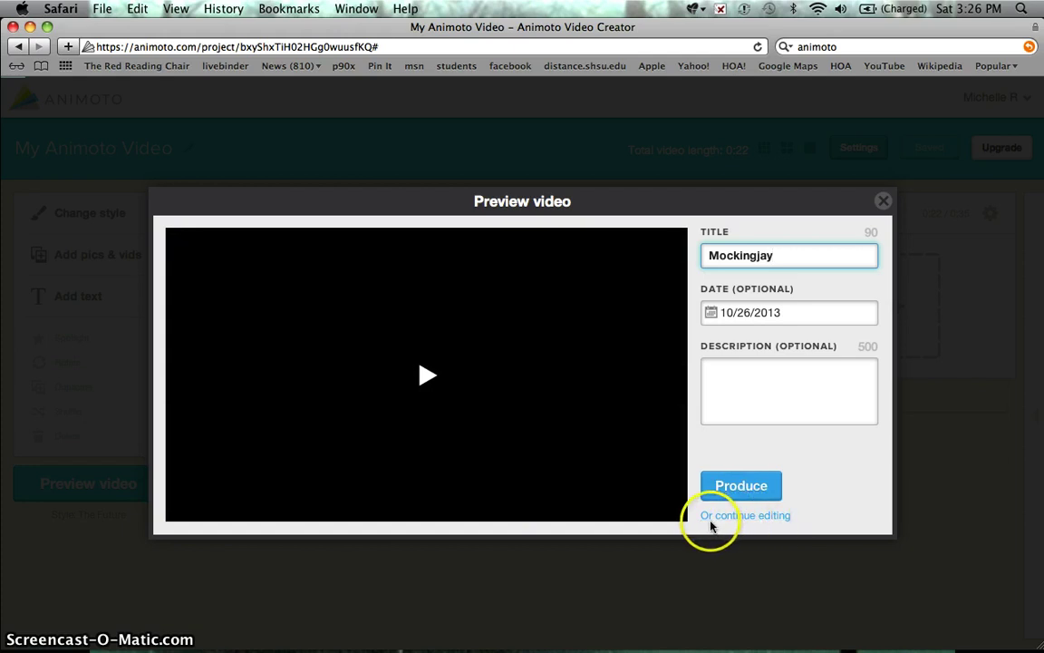
click(745, 487)
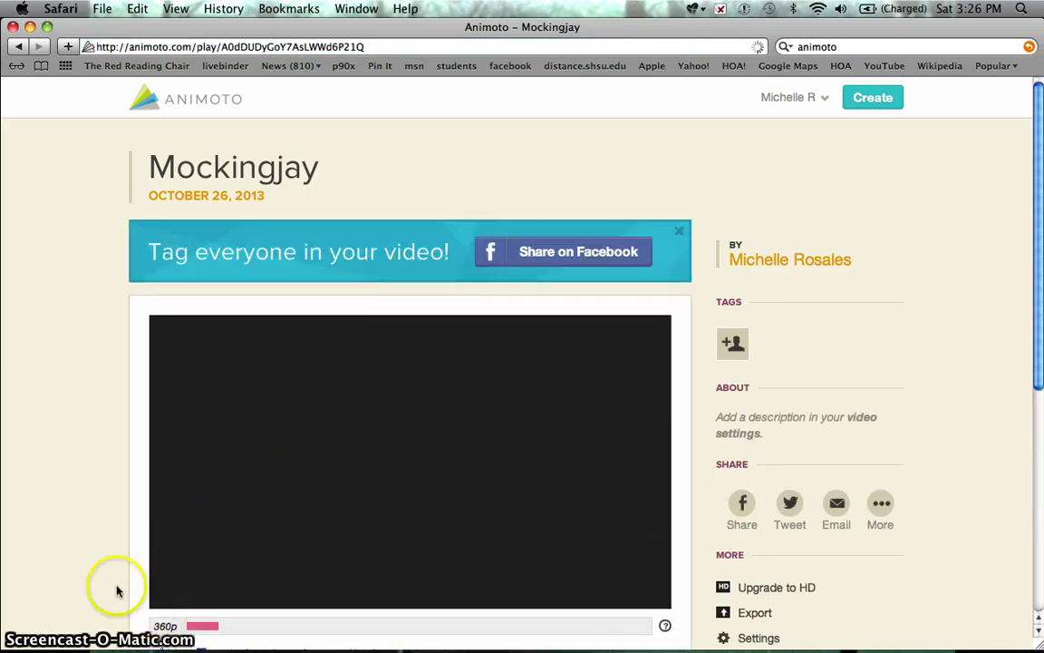
Play the finished Mockingjay video and check its 360p player and 0:26 running time
scroll(118, 575, down, 3)
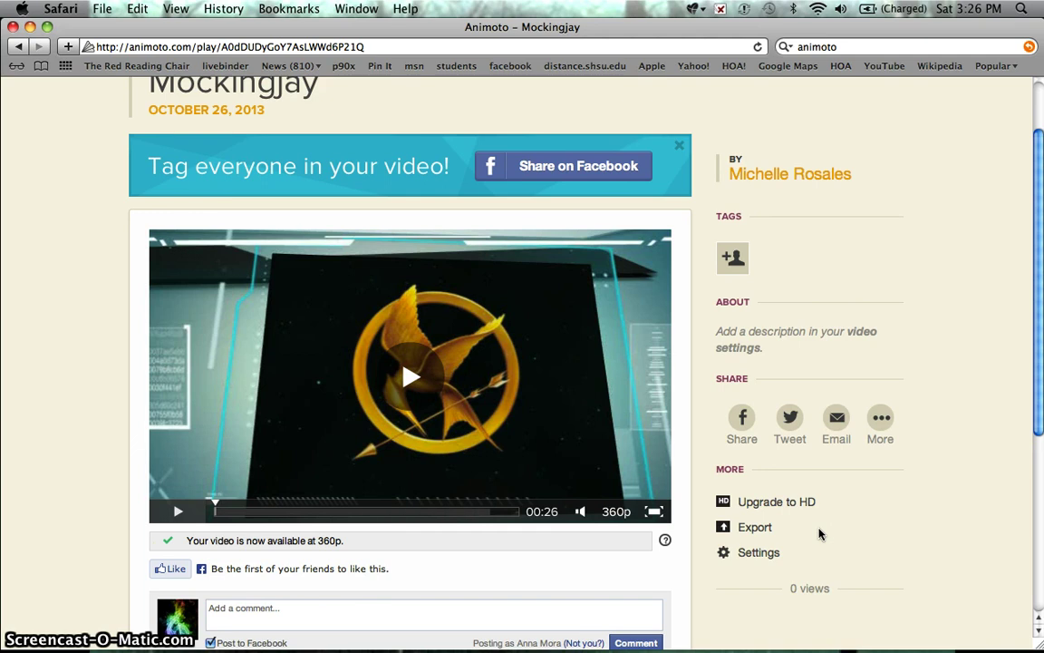
click(444, 319)
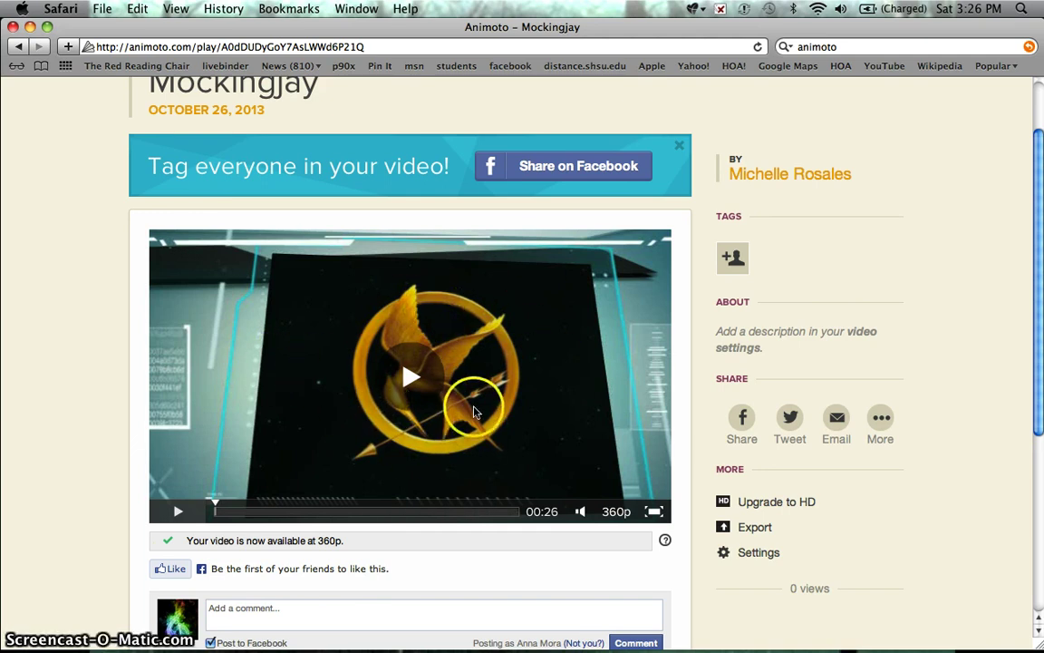
scroll(473, 411, down, 3)
scroll(471, 411, up, 4)
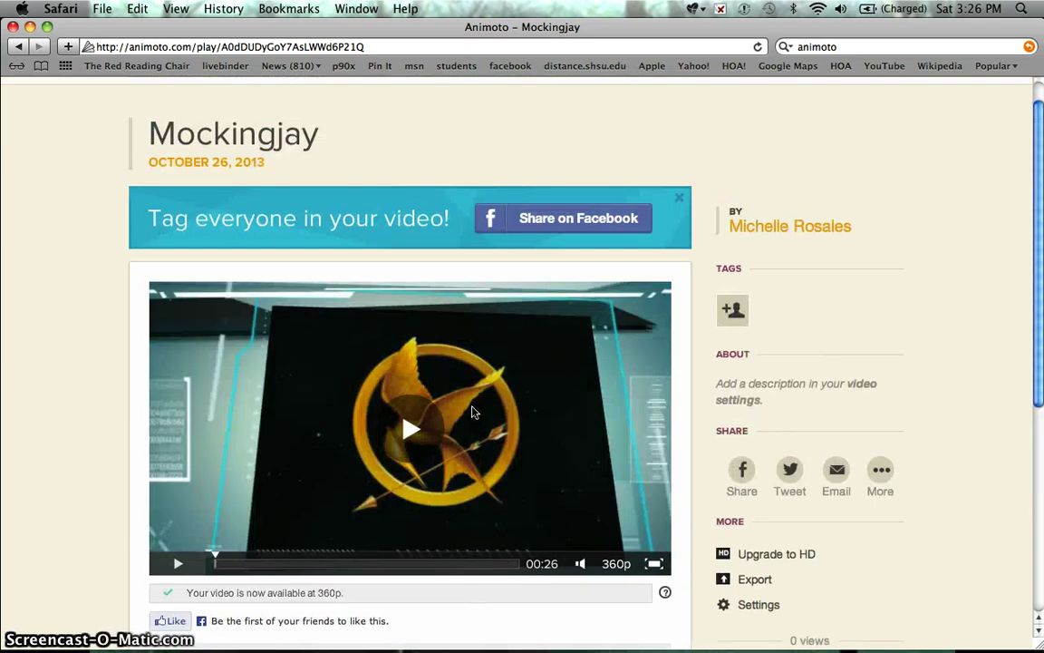
scroll(471, 412, up, 1)
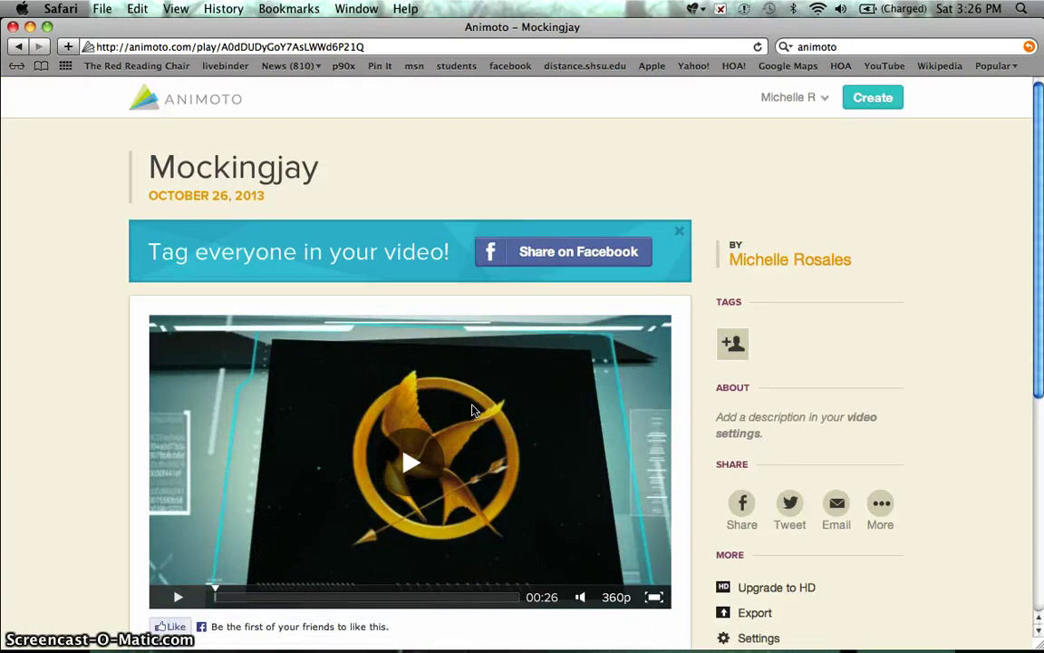
mouse_move(789, 98)
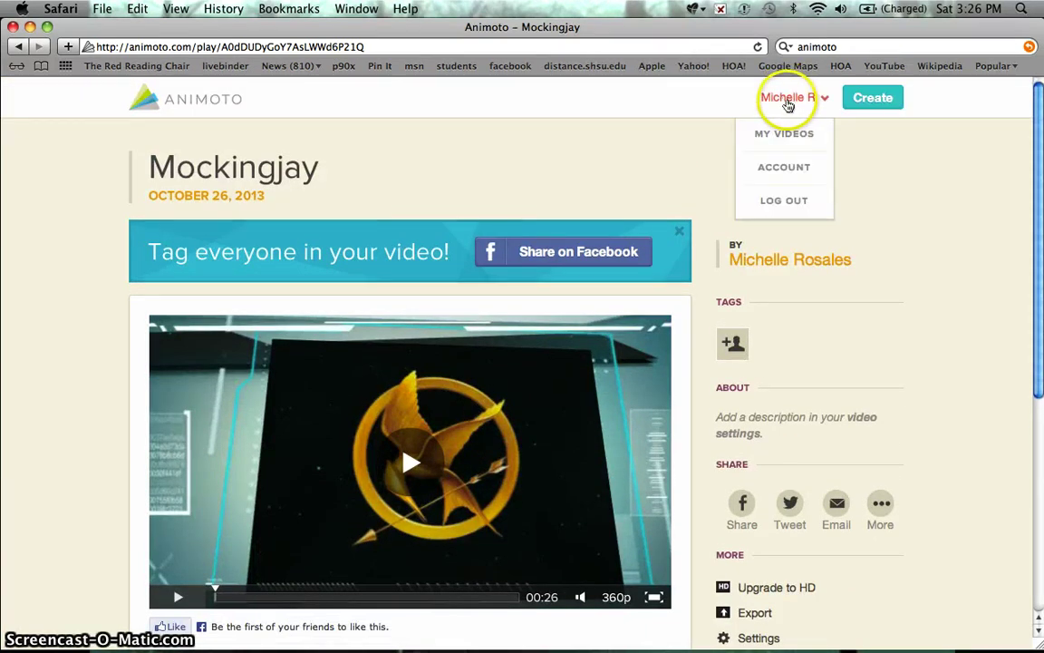
Go to My Videos and start editing a copy of the Mockingjay video
click(782, 138)
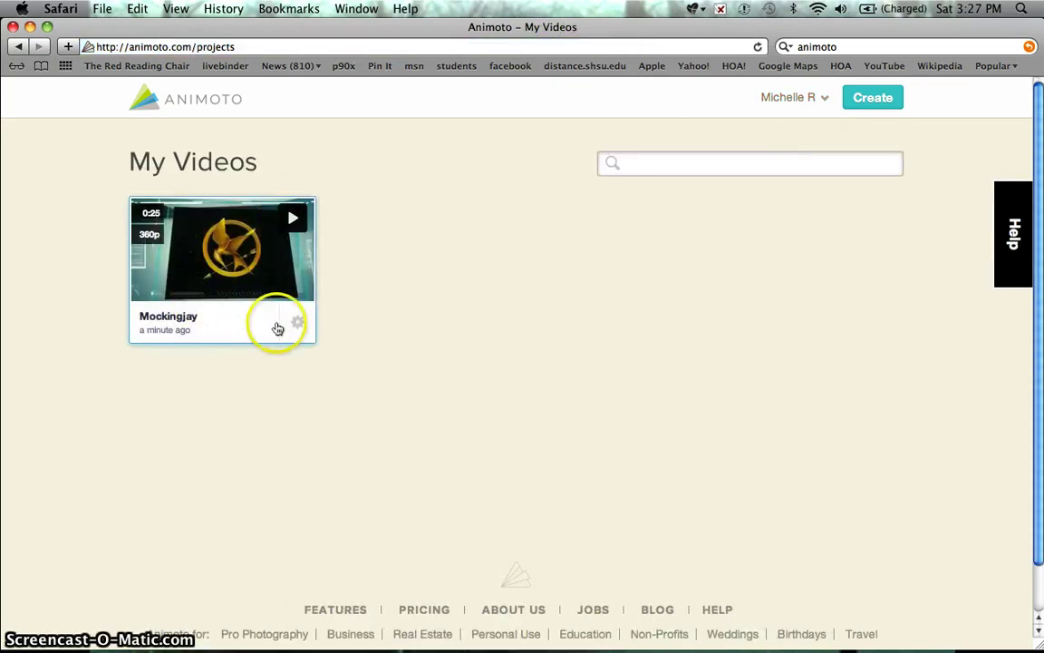
click(298, 326)
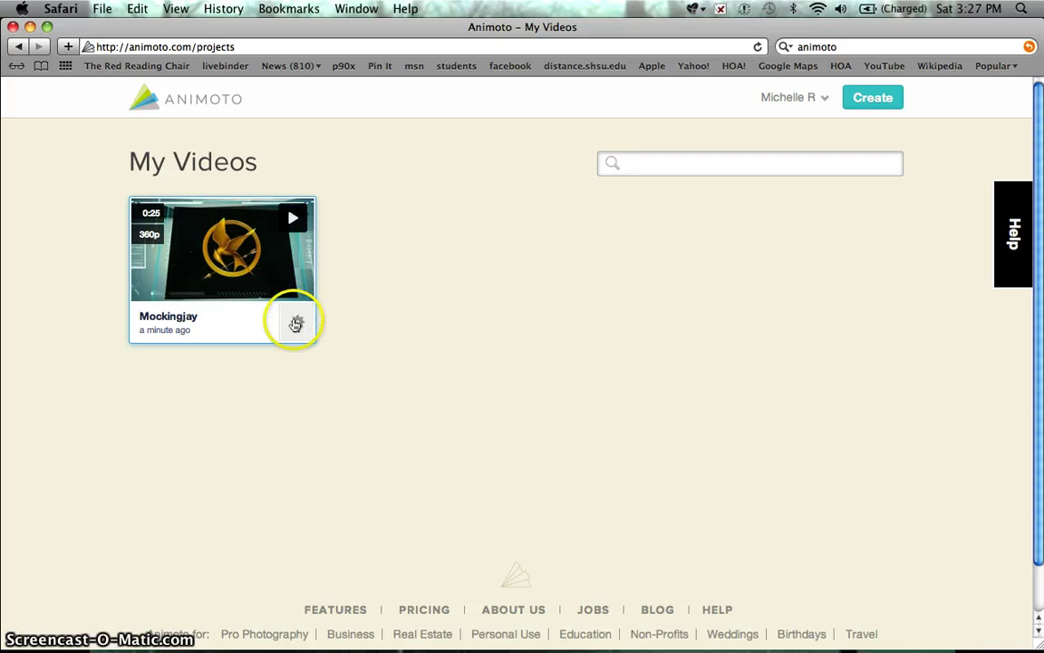
click(166, 333)
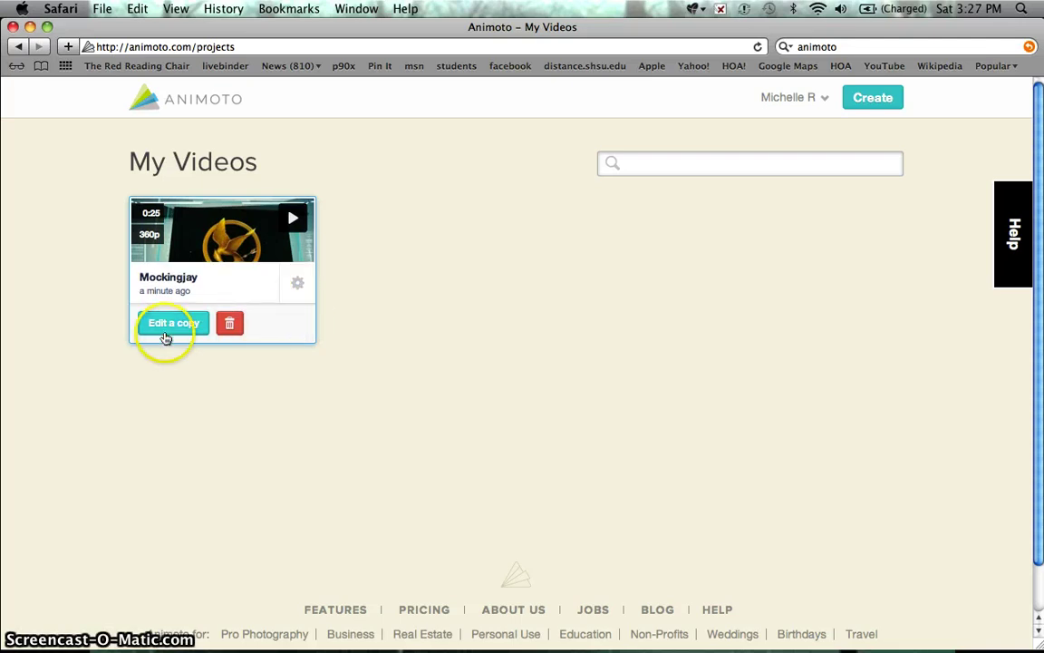